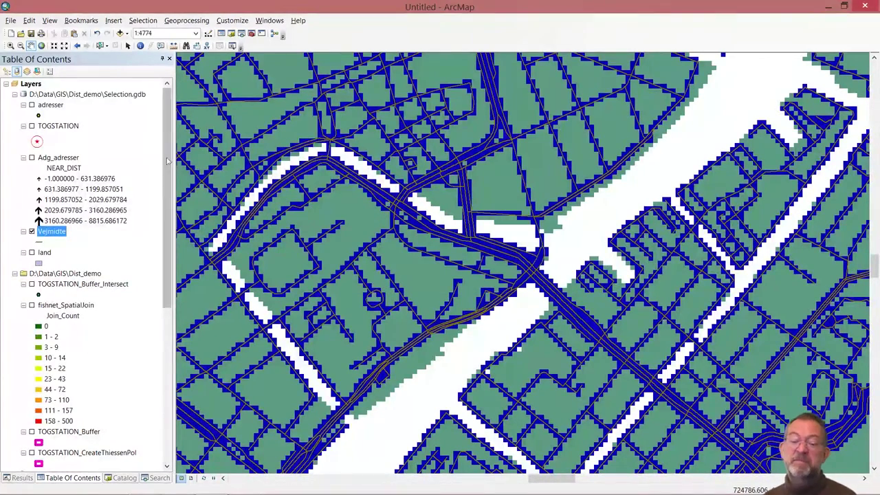
# Create a new model, Model 8, in the distance_demo toolbox
pyautogui.click(125, 478)
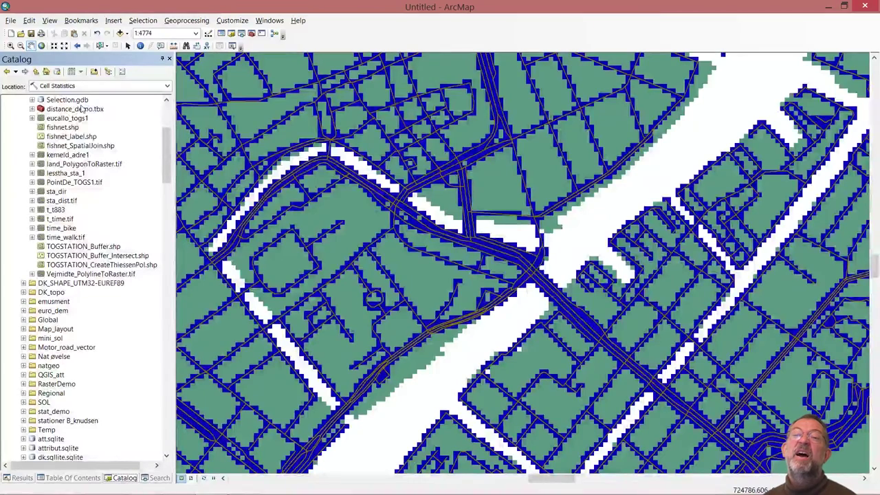
pyautogui.rightClick(82, 109)
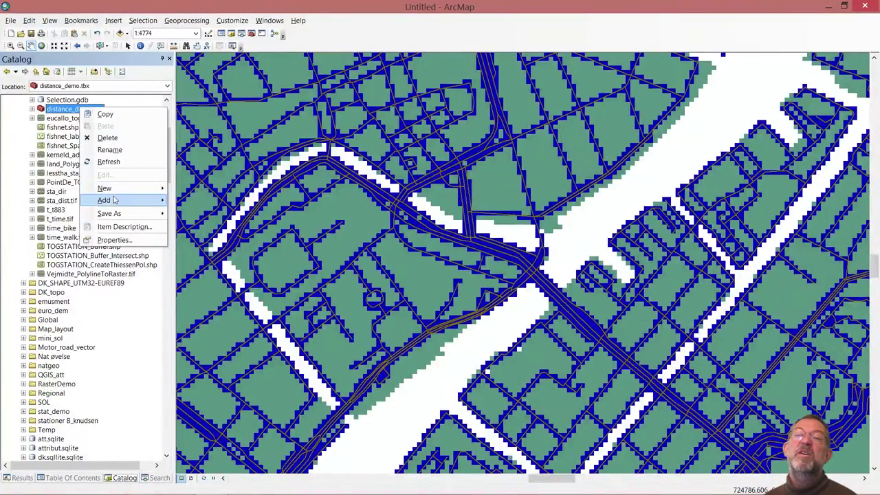
pyautogui.moveTo(141, 188)
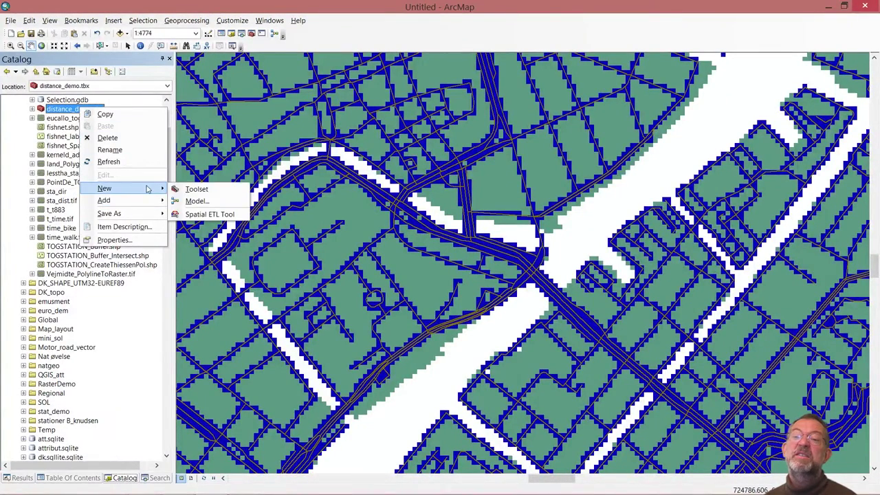
pyautogui.click(210, 200)
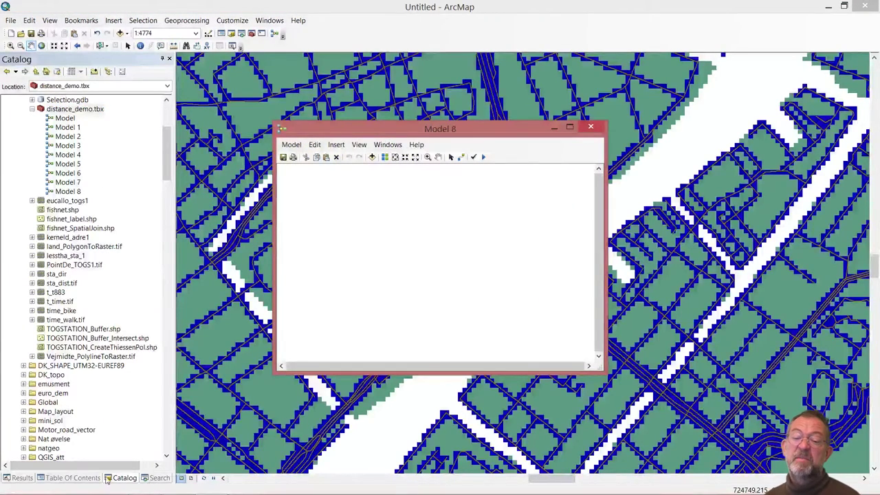
# Add the t_time layer from the Table Of Contents into Model 8
pyautogui.click(73, 477)
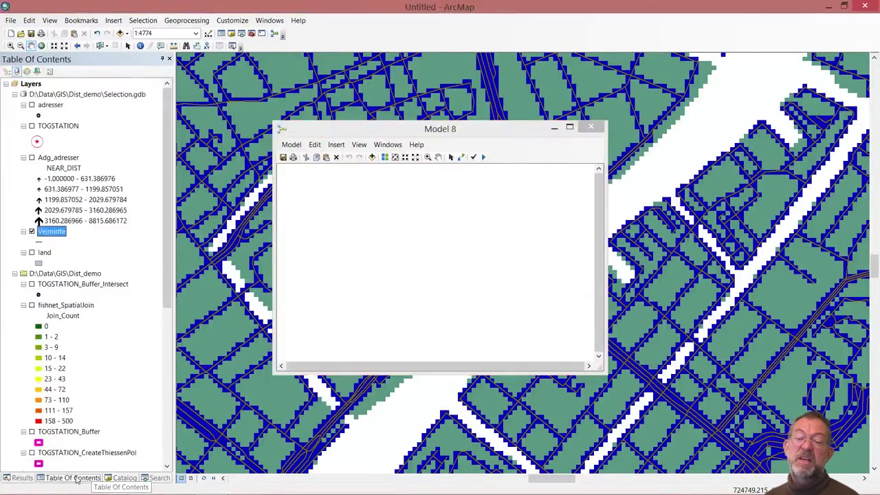
pyautogui.moveTo(171, 277); pyautogui.dragTo(165, 403)
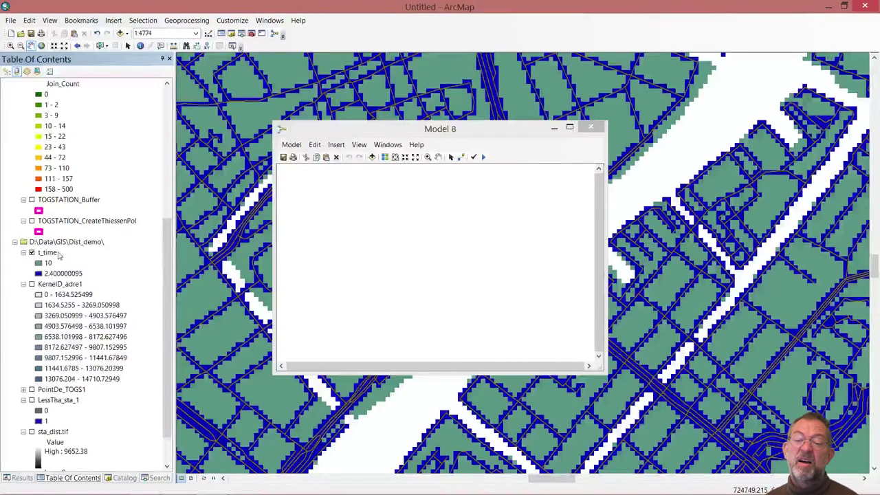
pyautogui.moveTo(48, 252); pyautogui.dragTo(330, 245)
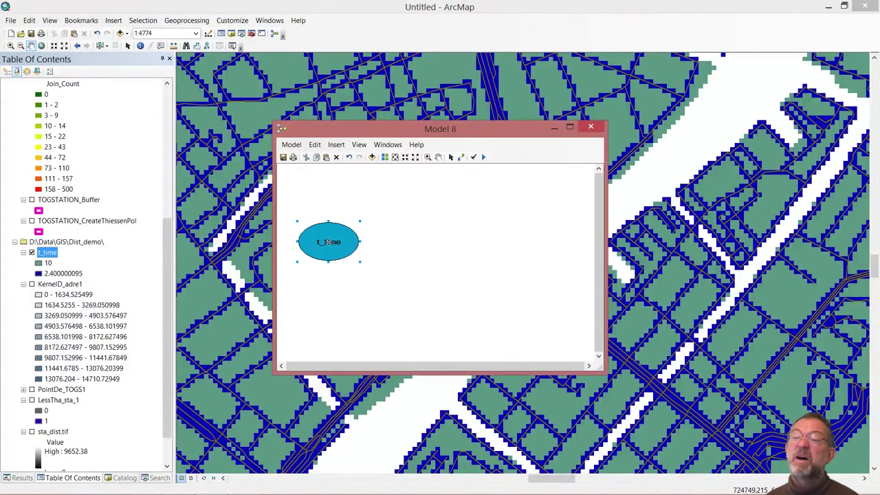
# Add Spatial Analyst's Cost Distance tool to the model and connect t_time as its input cost raster
pyautogui.click(127, 477)
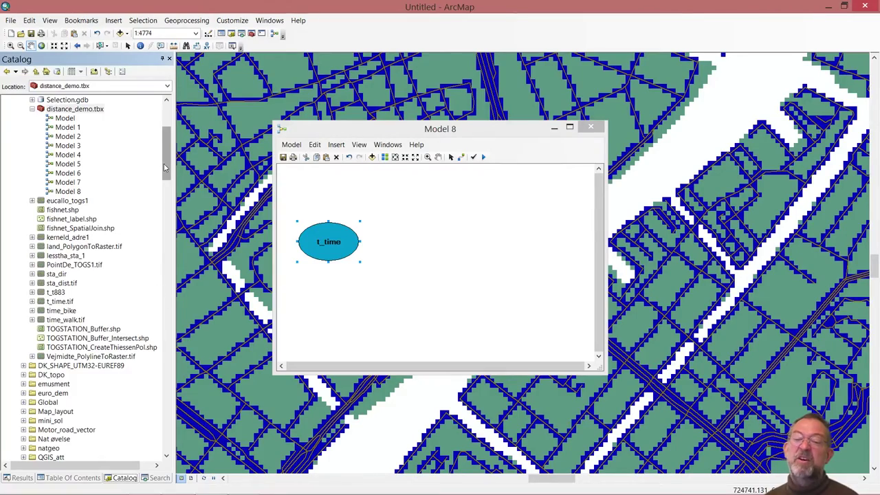
pyautogui.moveTo(163, 163); pyautogui.dragTo(168, 336)
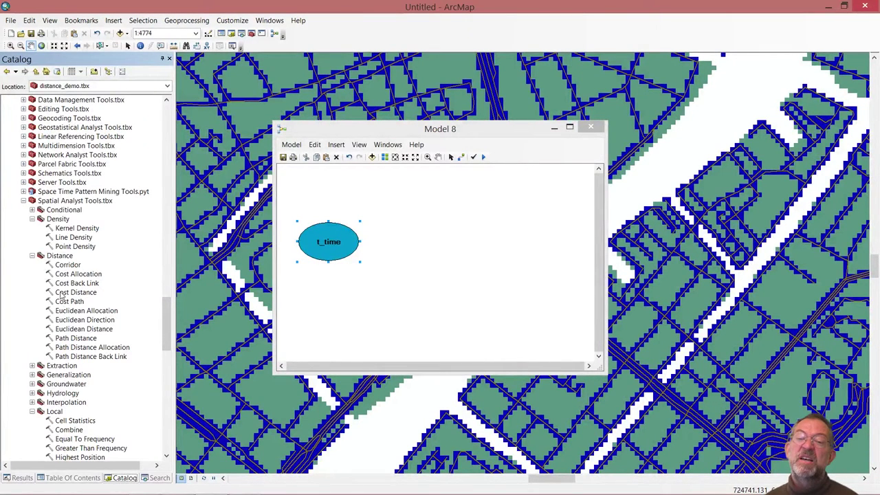
pyautogui.moveTo(61, 294); pyautogui.dragTo(417, 241)
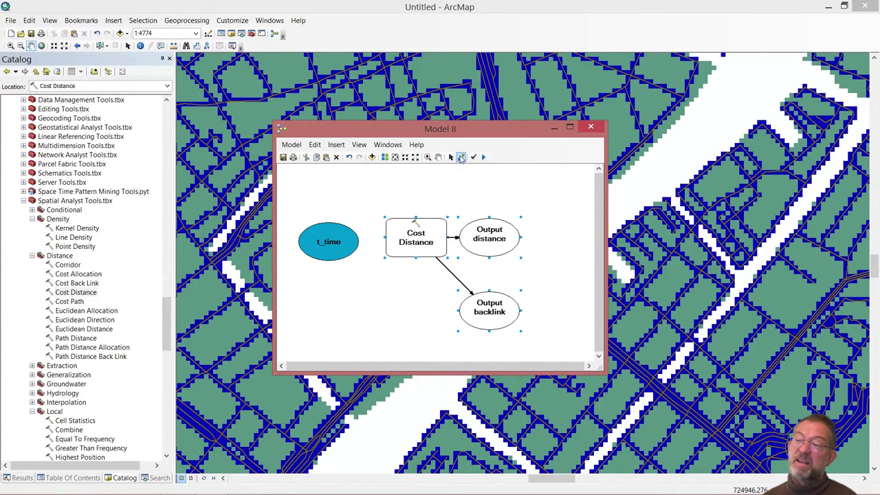
pyautogui.moveTo(352, 237); pyautogui.dragTo(410, 238)
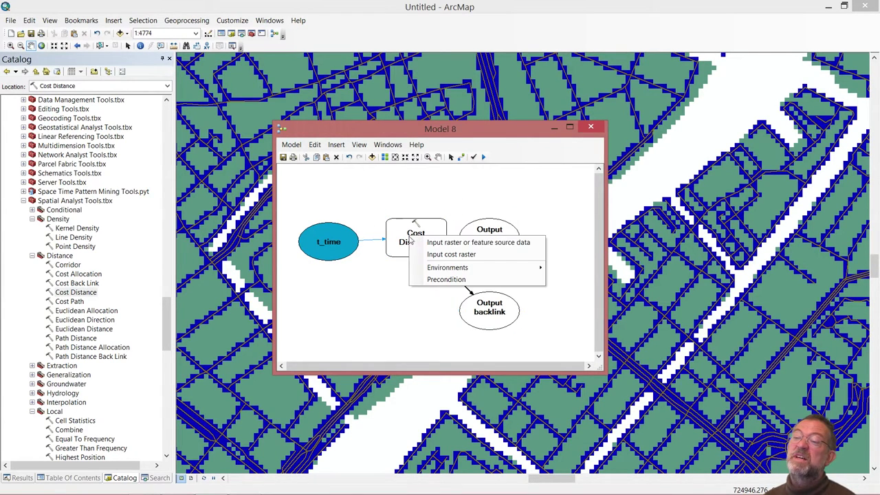
pyautogui.click(459, 258)
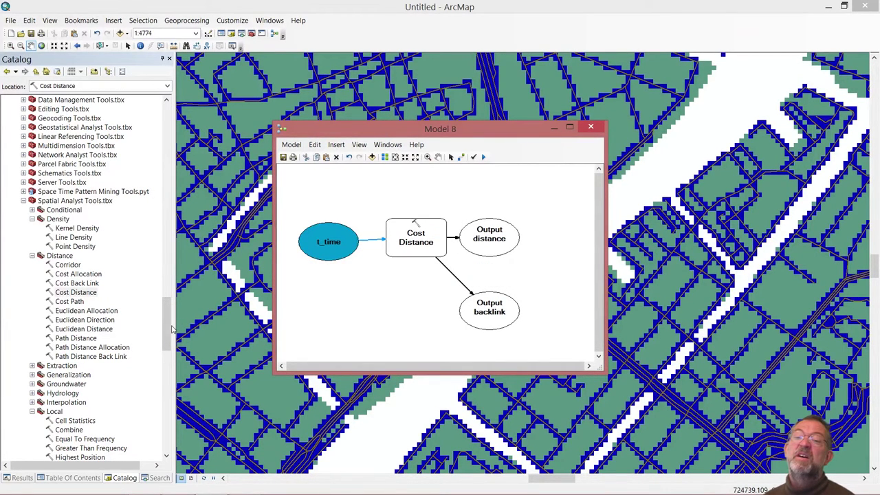
# Add the TOGSTATION layer and connect it to Cost Distance as the source data
pyautogui.moveTo(168, 340); pyautogui.dragTo(170, 334)
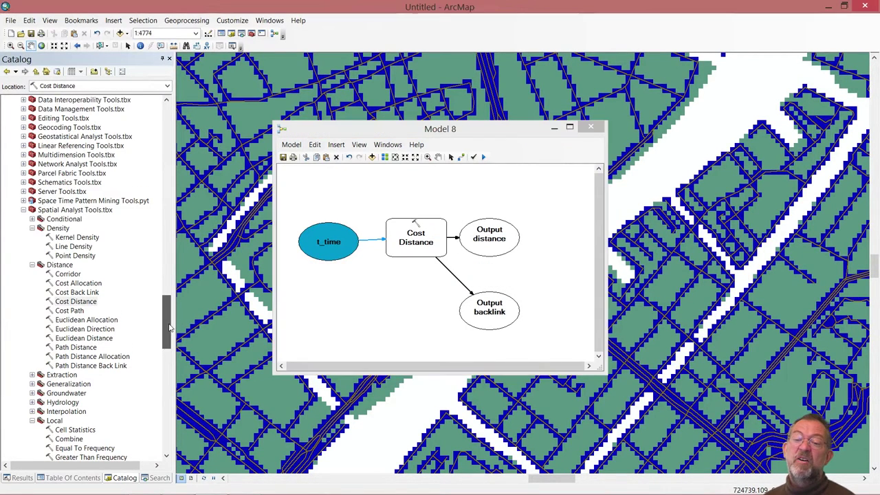
pyautogui.click(74, 477)
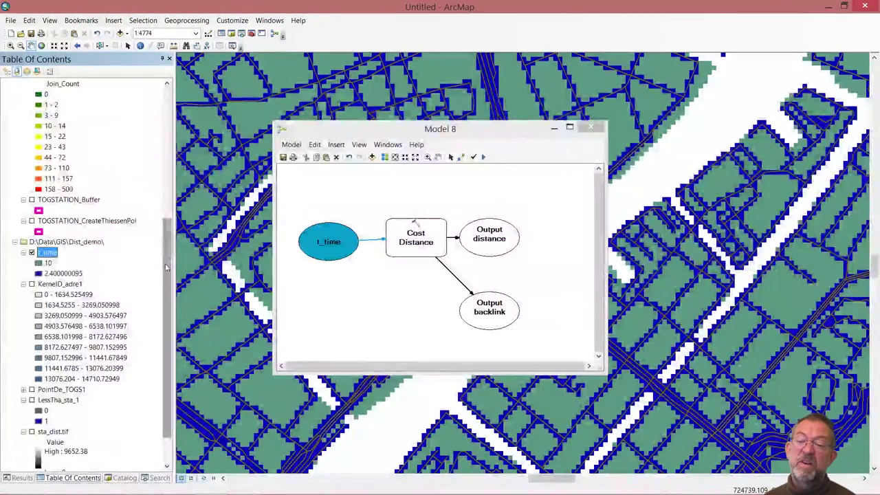
pyautogui.moveTo(165, 269); pyautogui.dragTo(175, 150)
pyautogui.moveTo(61, 105); pyautogui.dragTo(331, 182)
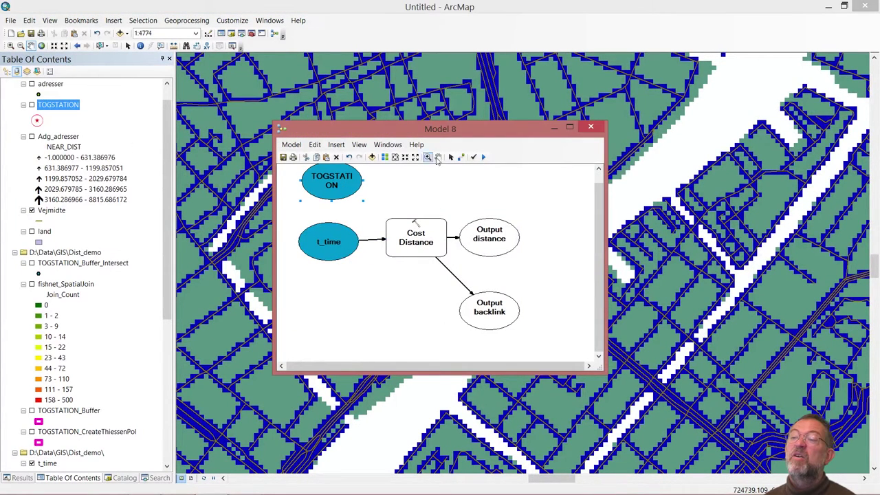
pyautogui.moveTo(324, 182); pyautogui.dragTo(414, 240)
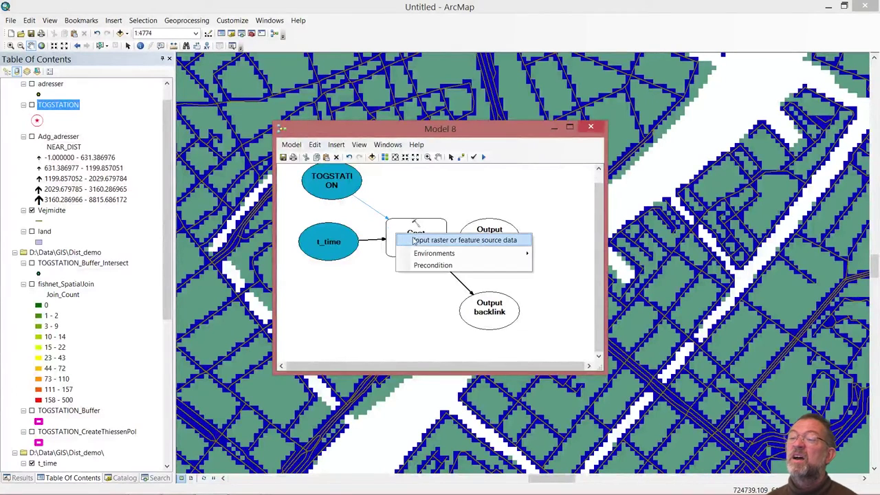
pyautogui.click(479, 241)
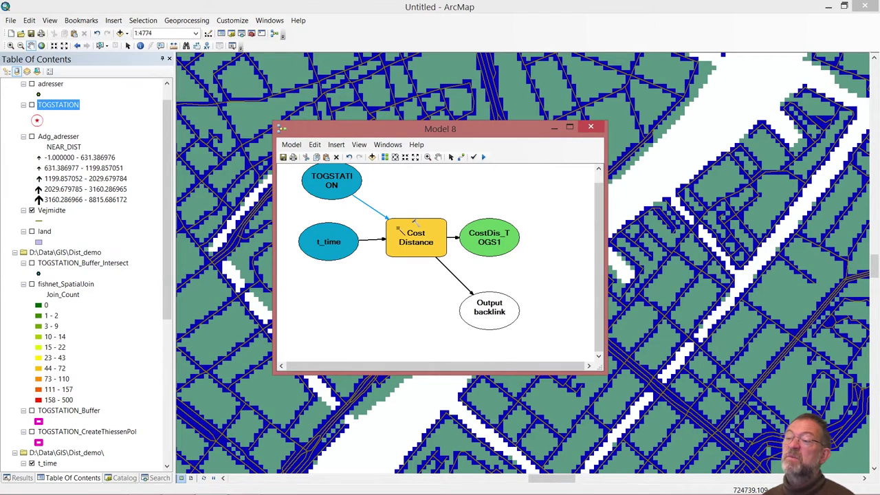
# Name the Cost Distance outputs CostDis_TOGS1.tif and backlink raster back_link_tog.tif
pyautogui.doubleClick(415, 223)
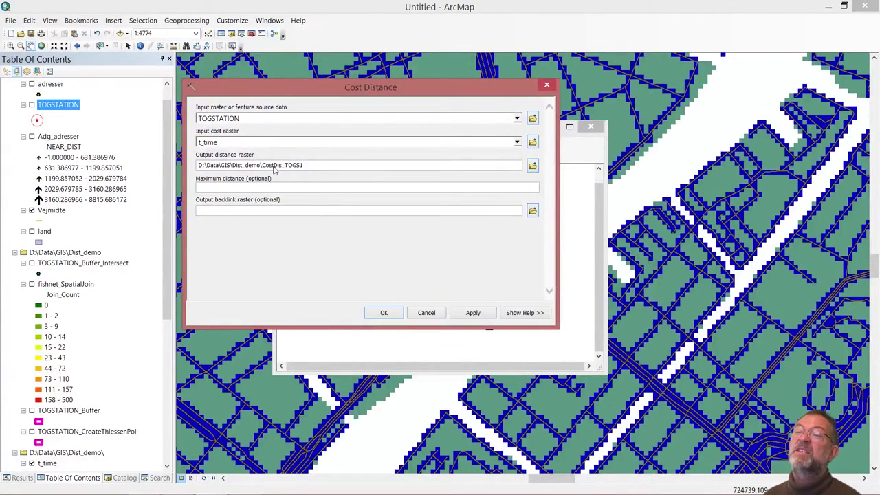
pyautogui.moveTo(273, 171); pyautogui.dragTo(318, 174)
pyautogui.click(317, 169)
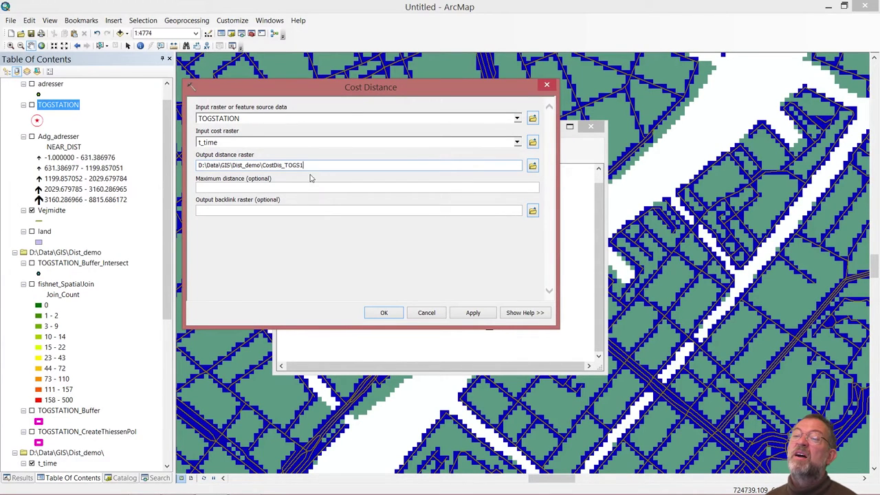
pyautogui.click(532, 211)
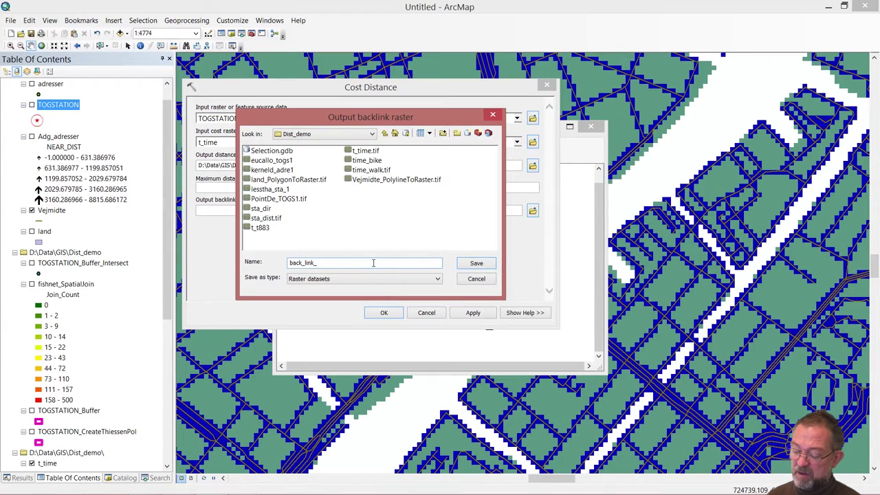
pyautogui.write('g')
pyautogui.press('Return')
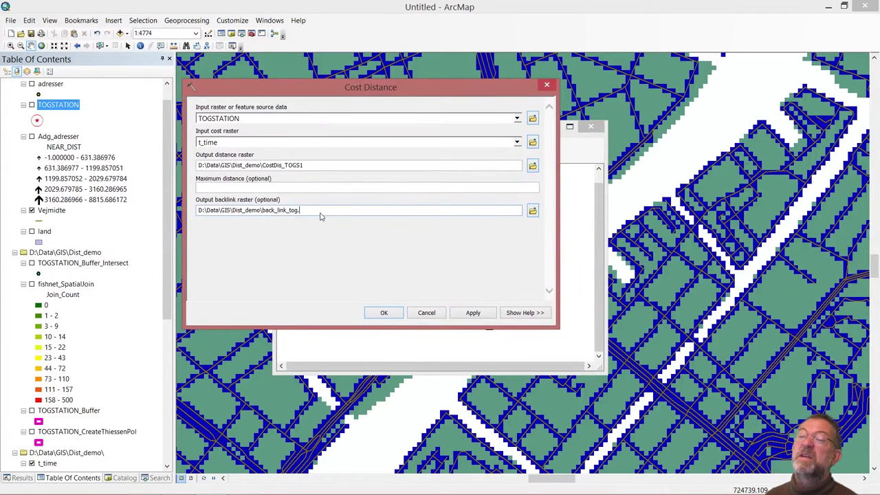
pyautogui.click(334, 168)
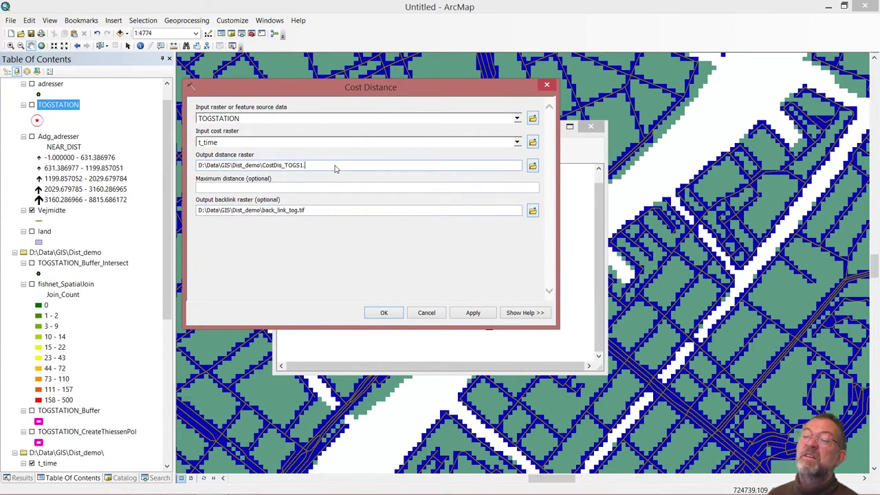
pyautogui.write('.tif')
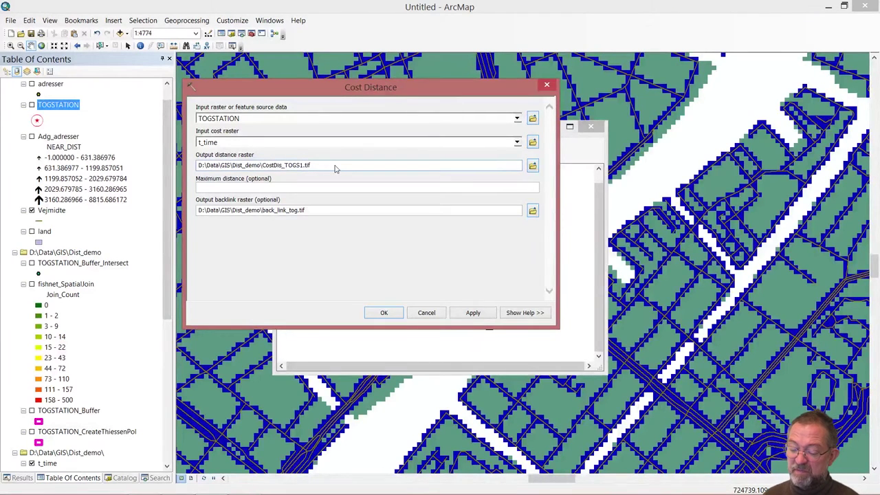
pyautogui.click(386, 315)
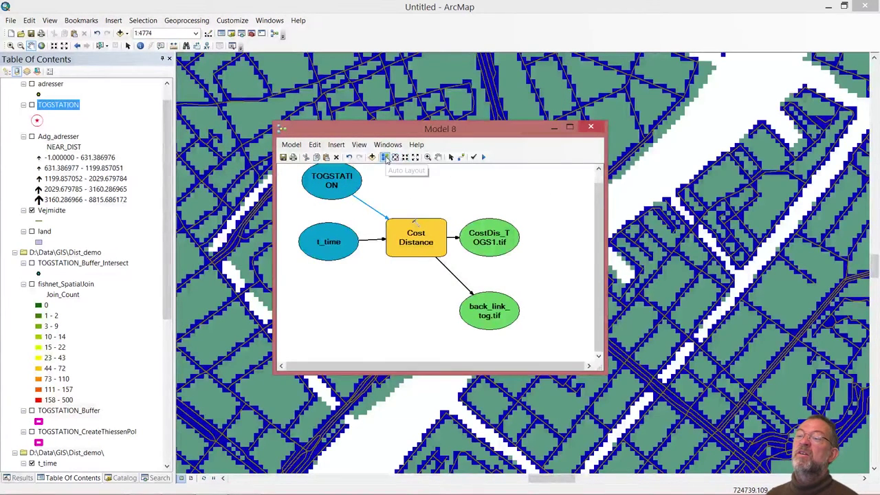
# Auto-layout Model 8, set CostDis_TOGS1.tif to Add To Display, and run the model
pyautogui.click(386, 158)
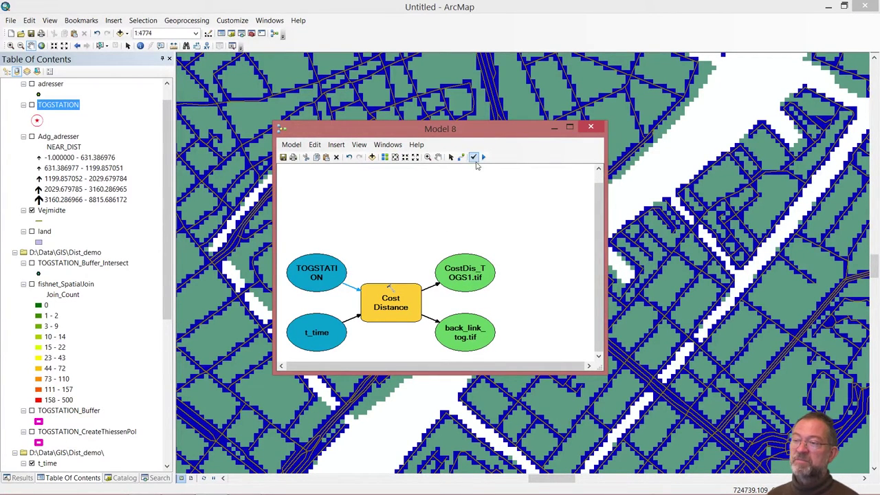
pyautogui.rightClick(474, 277)
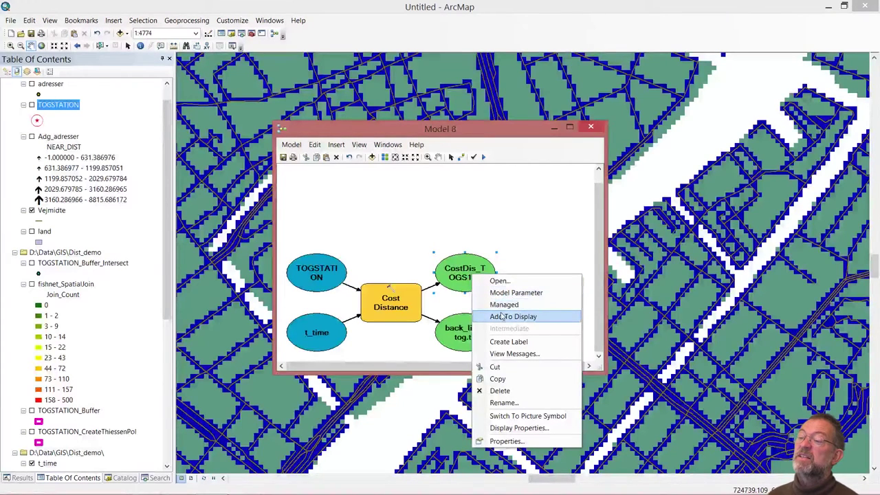
pyautogui.click(501, 316)
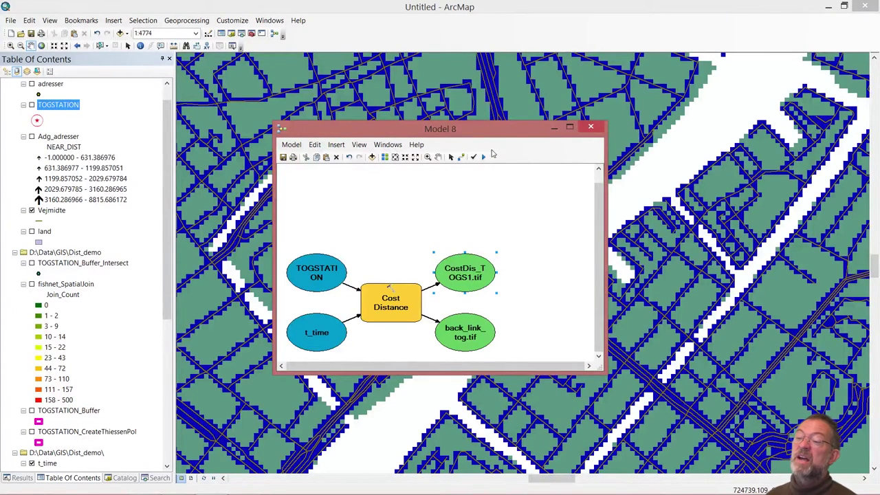
pyautogui.click(484, 157)
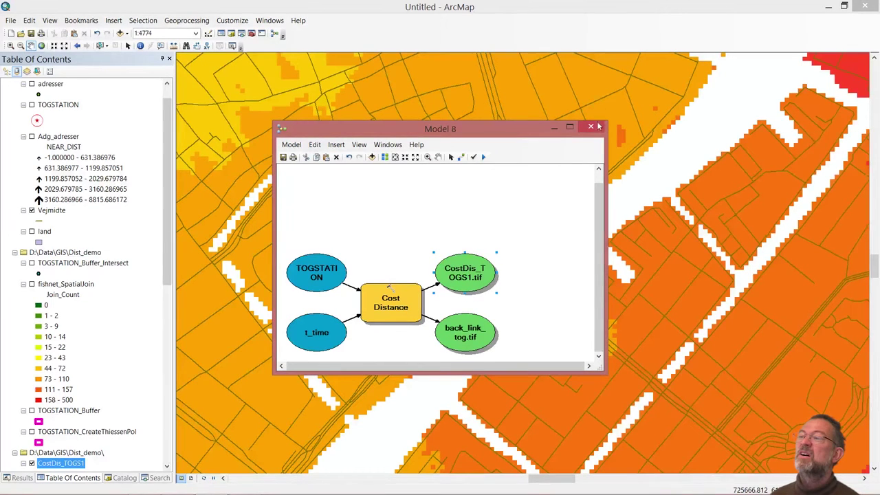
# Zoom to the fishnet_SpatialJoin extent and turn off the Vejmidte road layer
pyautogui.click(554, 129)
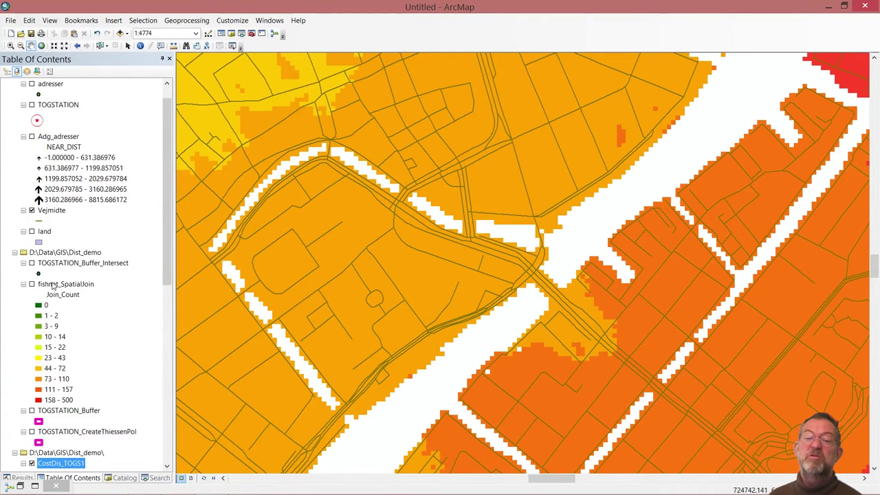
pyautogui.rightClick(54, 286)
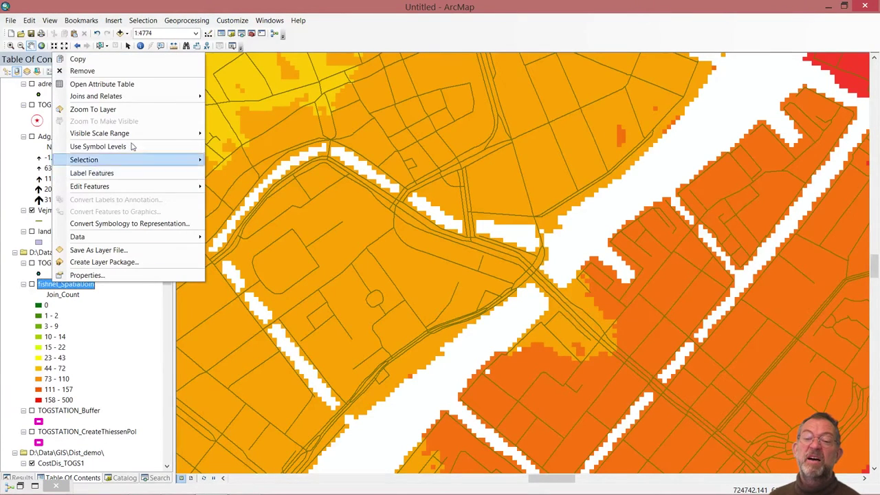
pyautogui.click(139, 108)
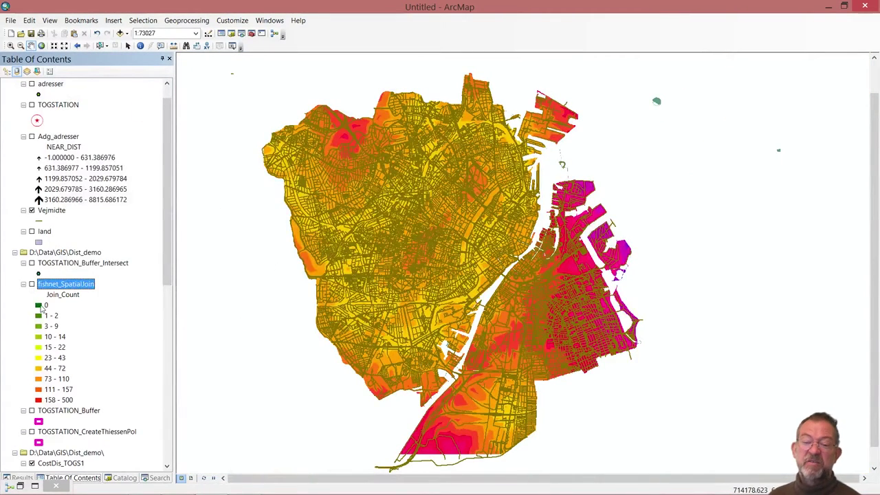
pyautogui.click(26, 210)
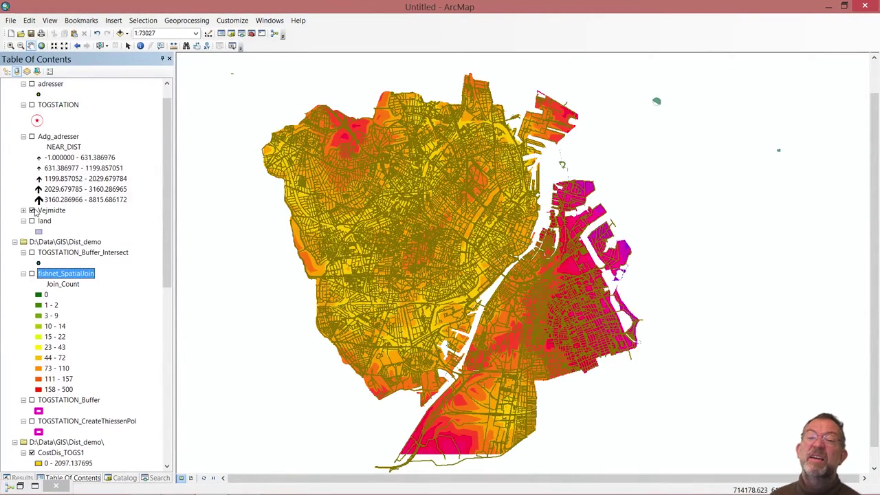
pyautogui.click(32, 210)
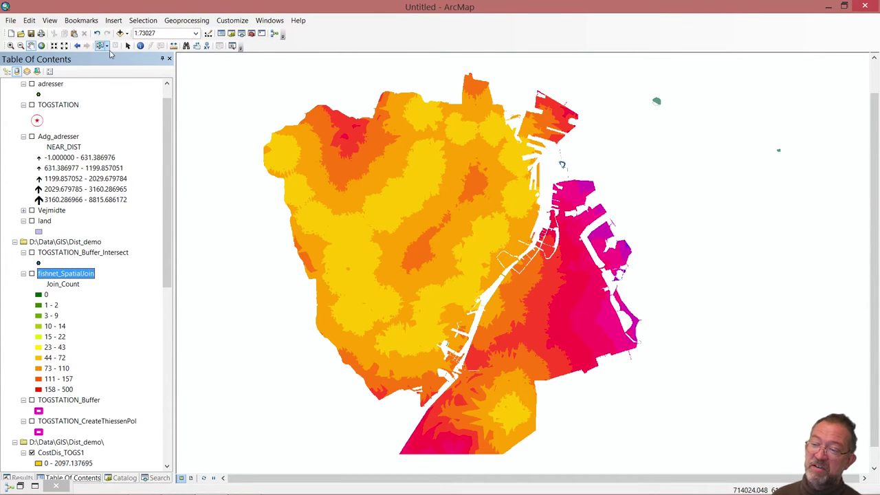
# Identify features at a map point and inspect the Adg_adresser result
pyautogui.click(140, 46)
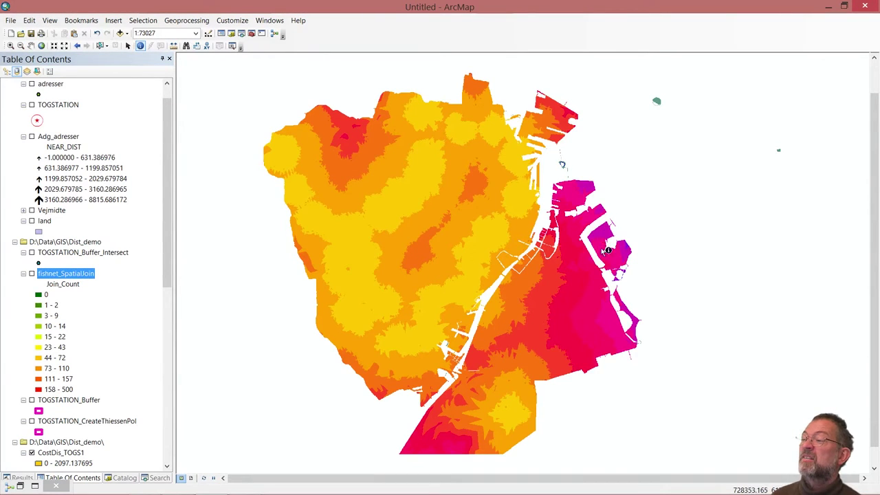
pyautogui.click(605, 326)
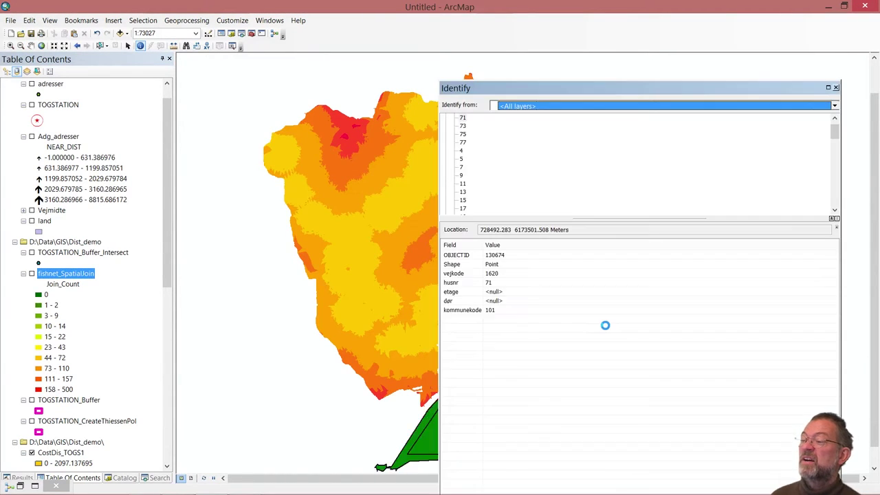
pyautogui.click(834, 119)
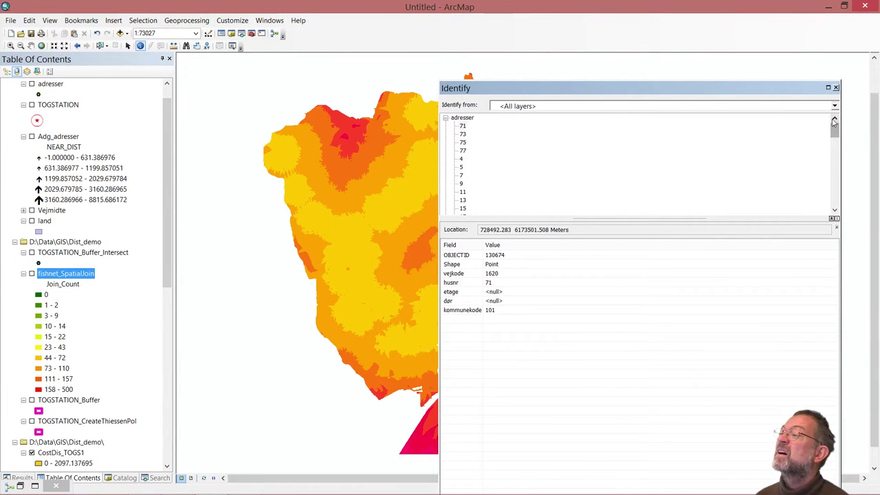
pyautogui.click(447, 120)
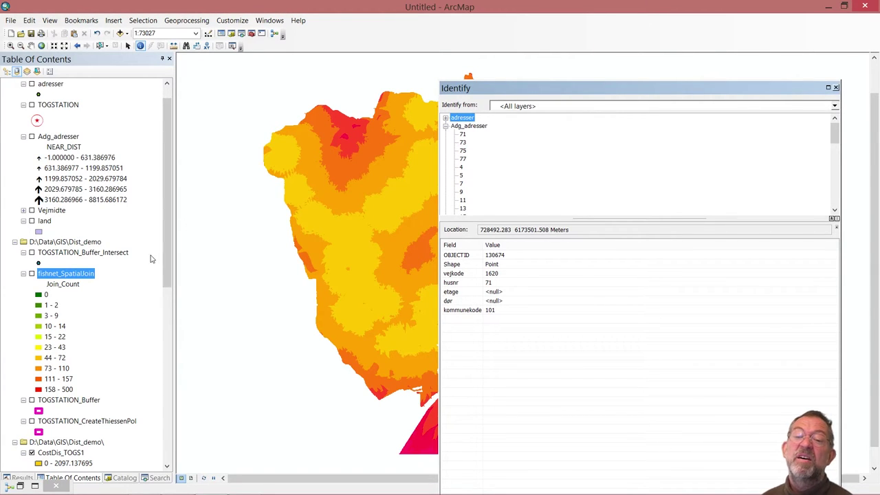
pyautogui.click(23, 274)
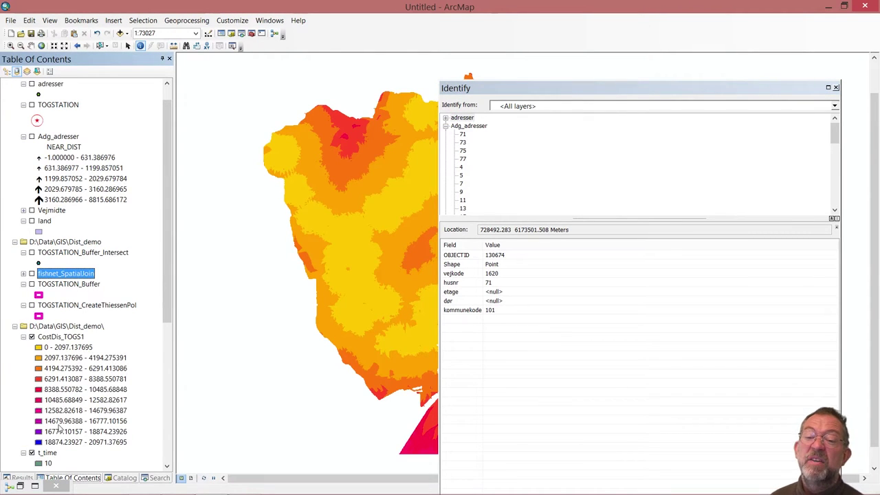
pyautogui.click(445, 126)
pyautogui.scroll(-5, 467, 172)
# Identify from visible layers only and read cost distance values at eastern-coast and other points
pyautogui.click(815, 110)
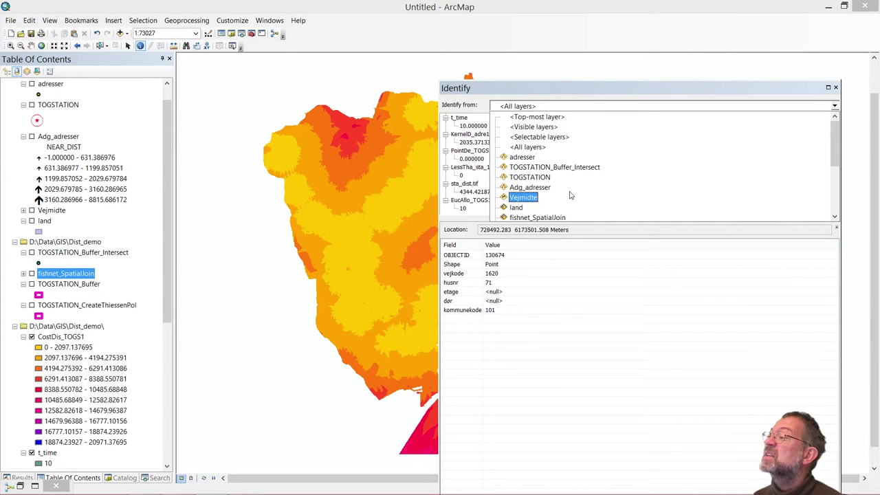
pyautogui.click(559, 128)
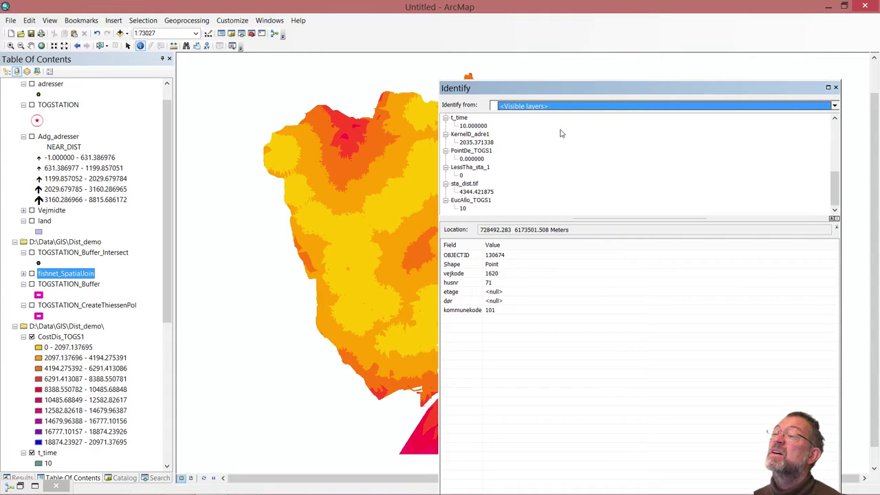
pyautogui.moveTo(781, 90); pyautogui.dragTo(544, 115)
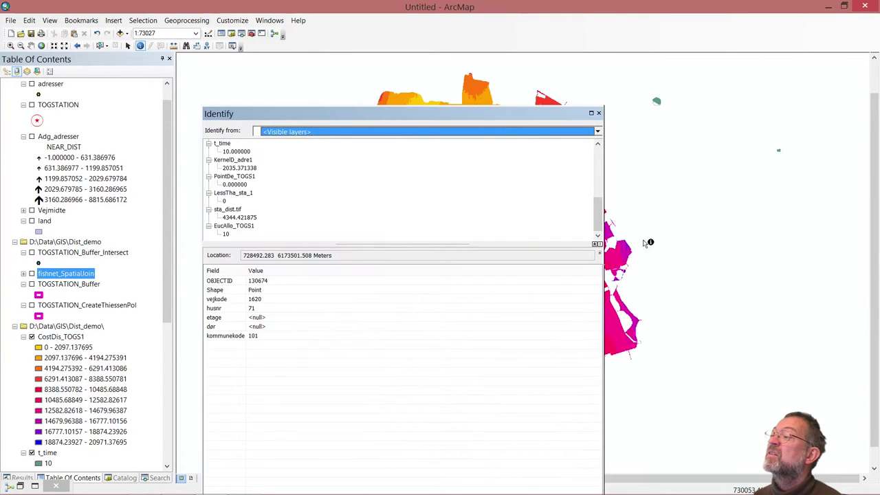
pyautogui.click(634, 323)
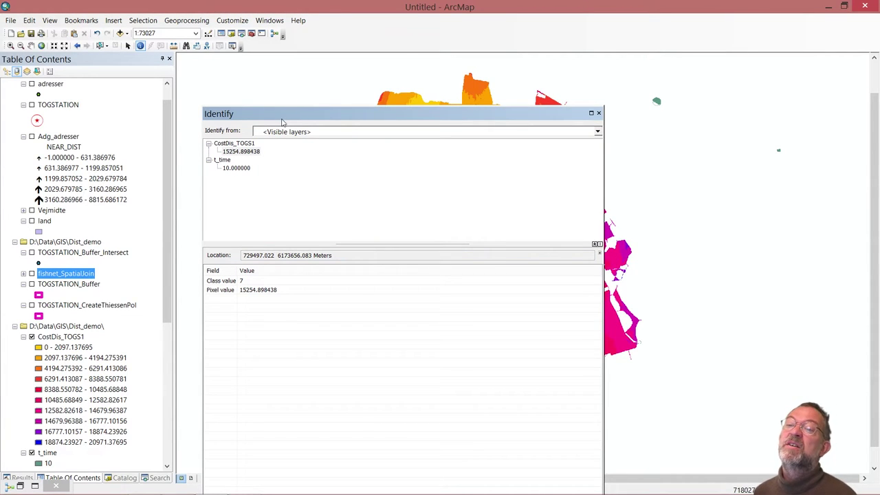
pyautogui.moveTo(281, 115); pyautogui.dragTo(567, 103)
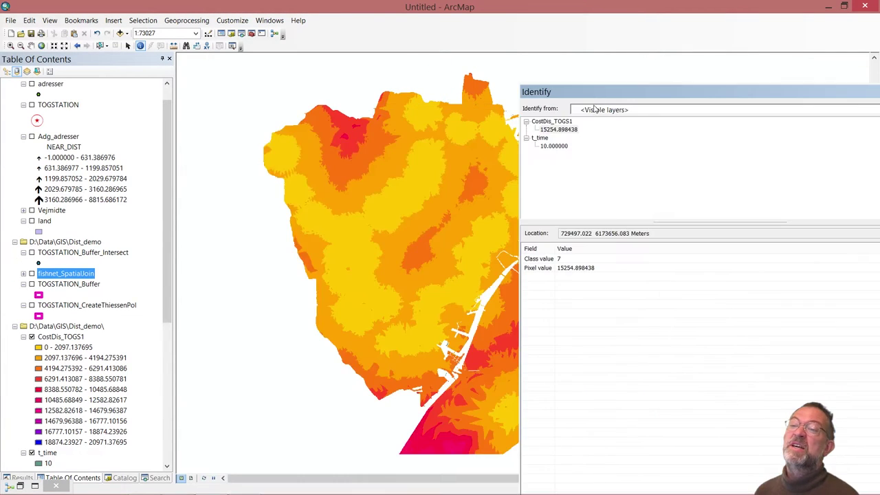
pyautogui.click(442, 292)
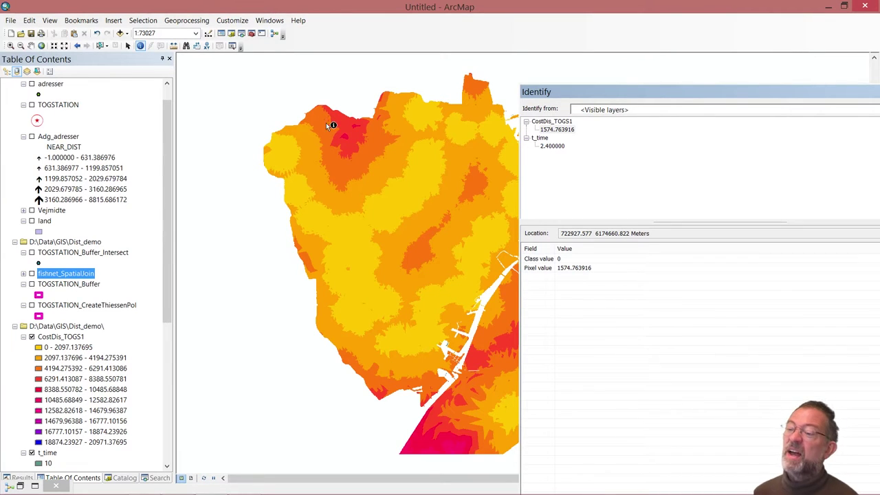
# Zoom into the harbour channel area and close the Identify window
pyautogui.click(11, 46)
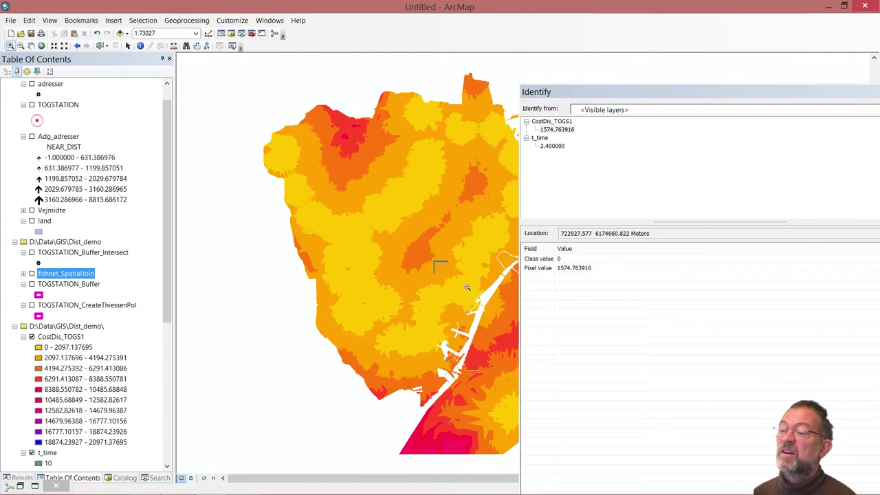
pyautogui.moveTo(434, 261); pyautogui.dragTo(521, 347)
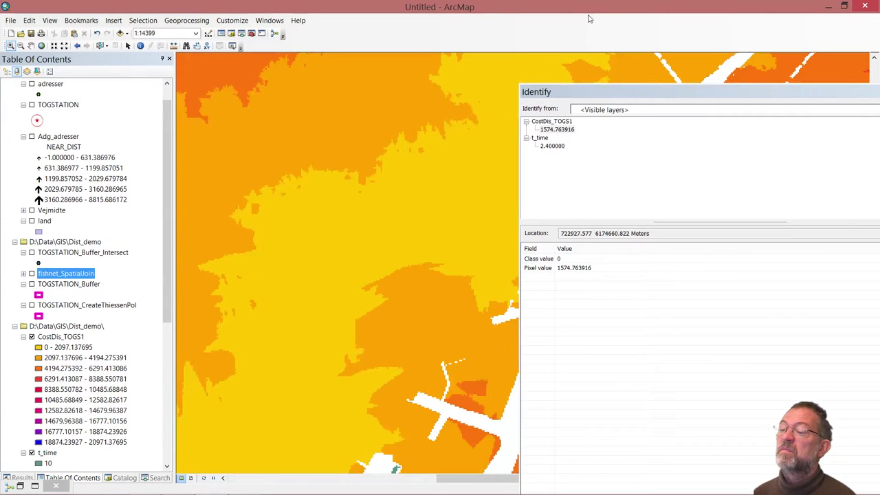
pyautogui.moveTo(604, 99); pyautogui.dragTo(452, 113)
pyautogui.click(764, 109)
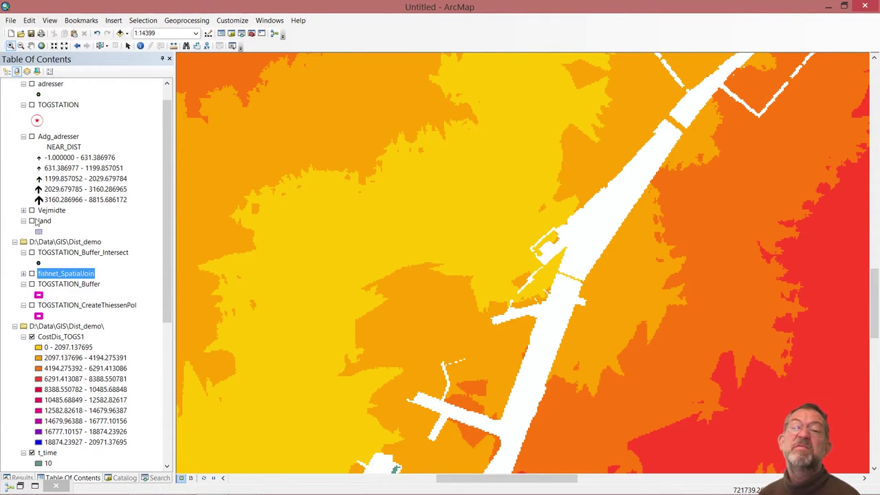
# Turn the Vejmidte road network and TOGSTATION train stations back on
pyautogui.click(31, 210)
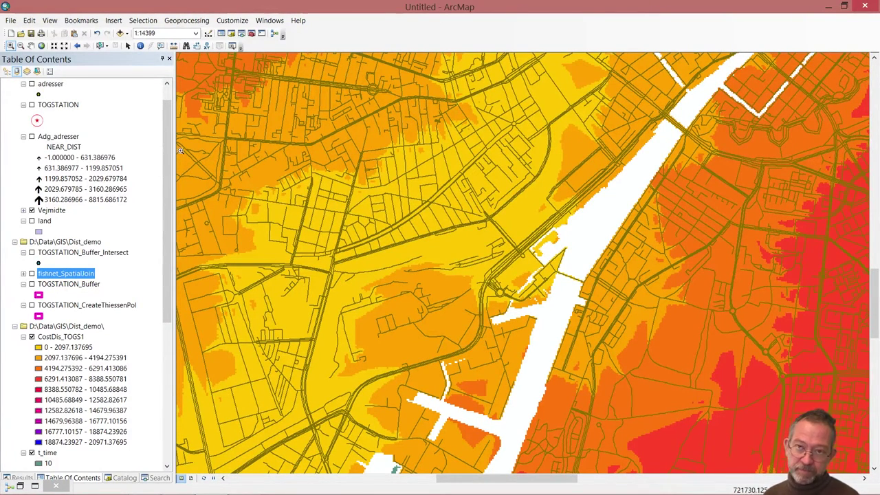
pyautogui.click(32, 106)
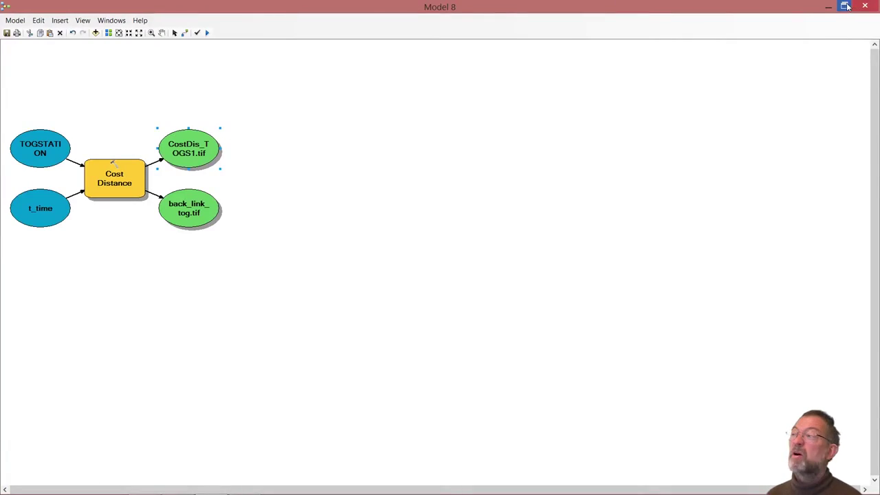
# Add Spatial Analyst's Cost Path tool to Model 8 and enlarge the model window
pyautogui.click(846, 6)
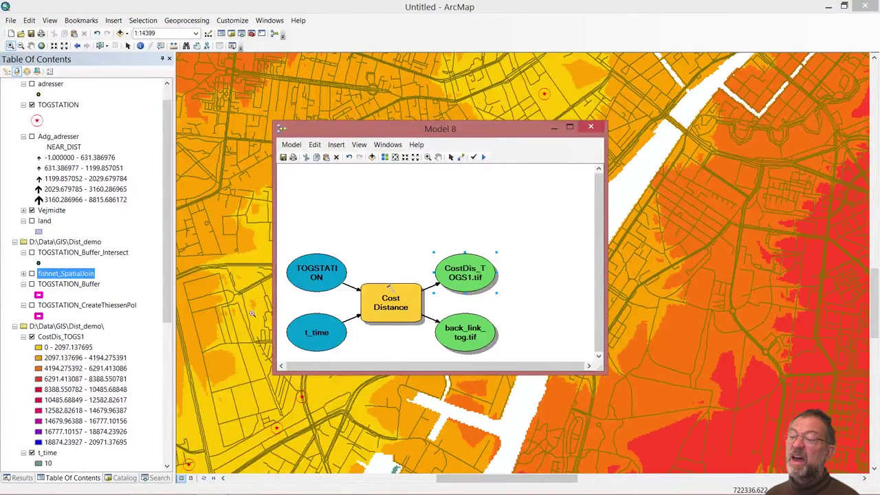
pyautogui.click(123, 478)
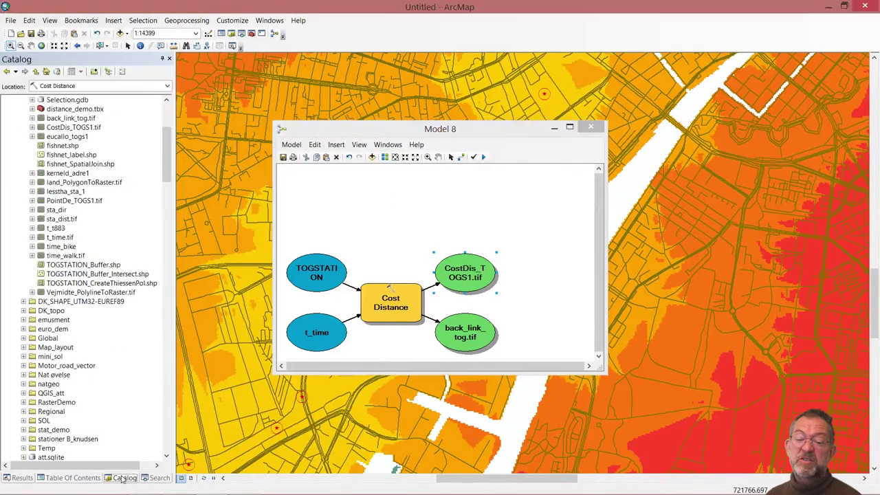
pyautogui.moveTo(166, 175); pyautogui.dragTo(183, 358)
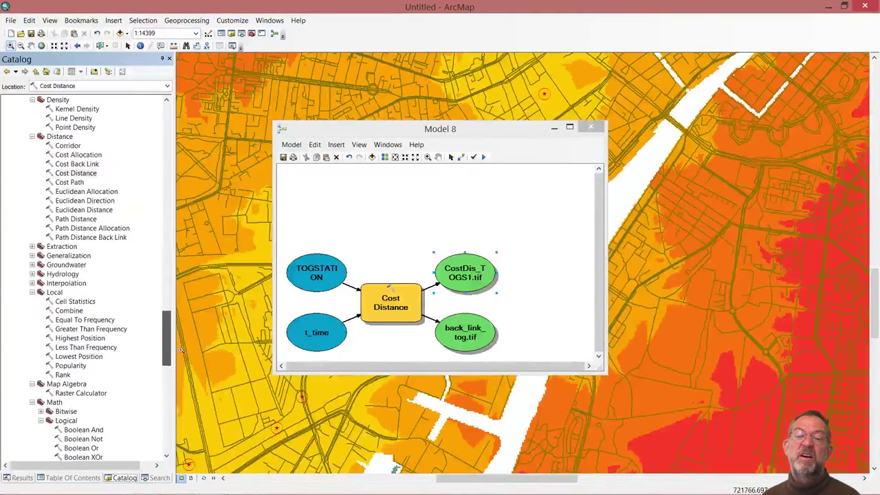
pyautogui.click(68, 182)
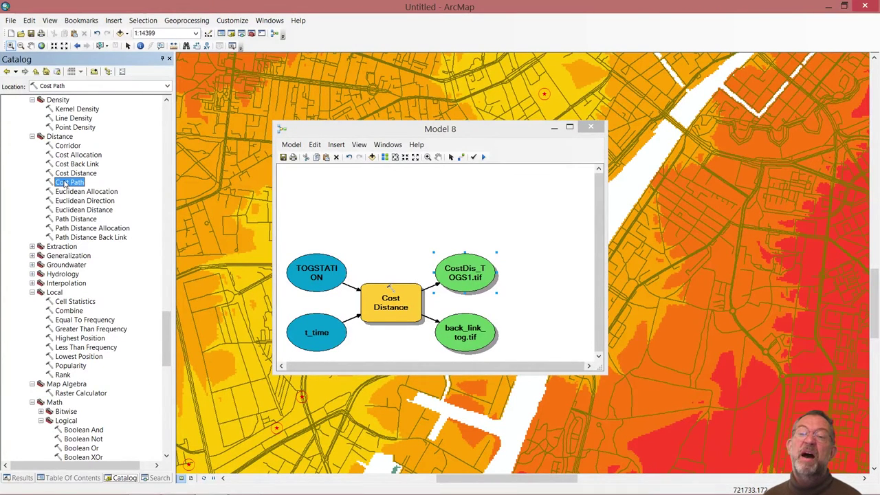
pyautogui.moveTo(60, 182); pyautogui.dragTo(561, 302)
pyautogui.moveTo(602, 371); pyautogui.dragTo(787, 393)
# Connect CostDis_TOGS1.tif and back_link_tog.tif to Cost Path as cost distance and backlink rasters
pyautogui.click(461, 156)
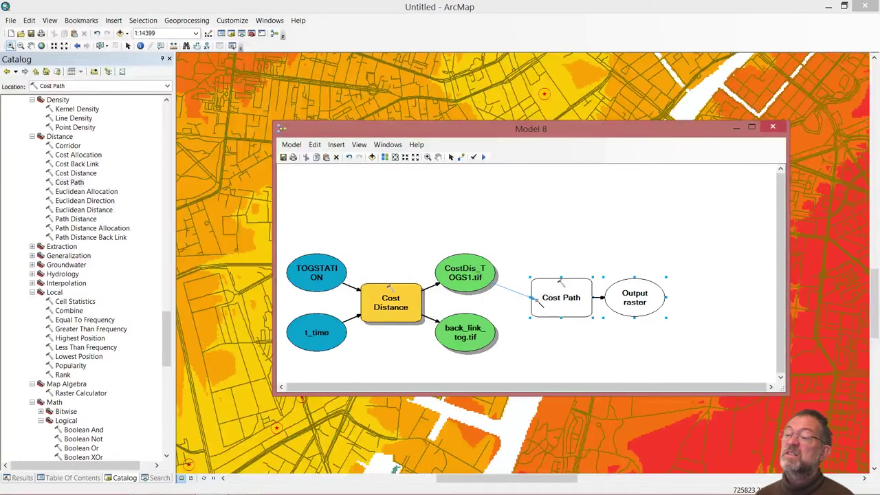
pyautogui.click(539, 301)
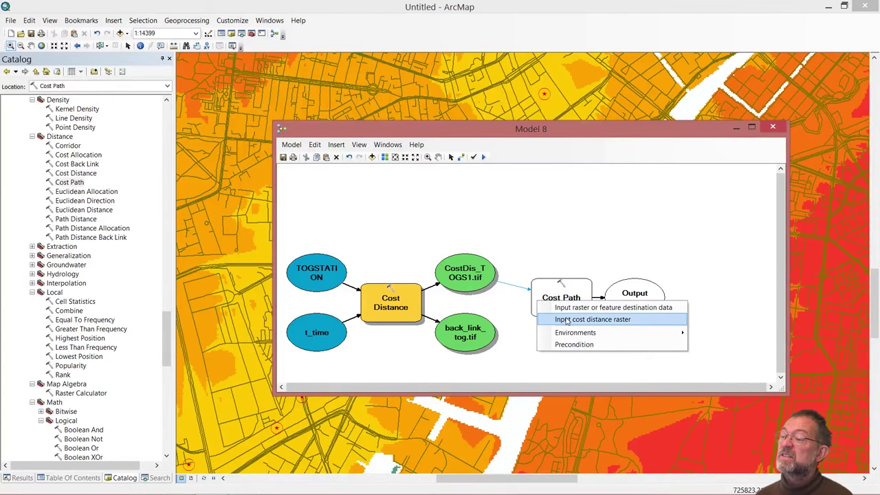
pyautogui.click(567, 321)
pyautogui.click(473, 335)
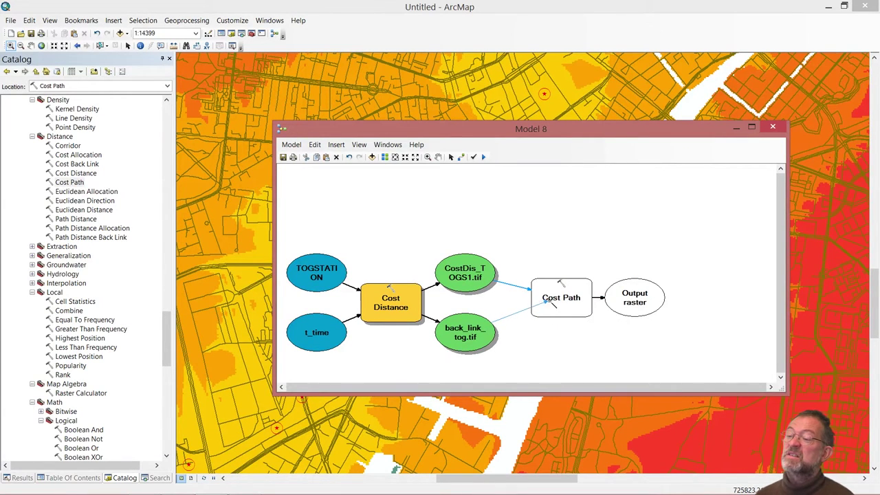
pyautogui.click(554, 303)
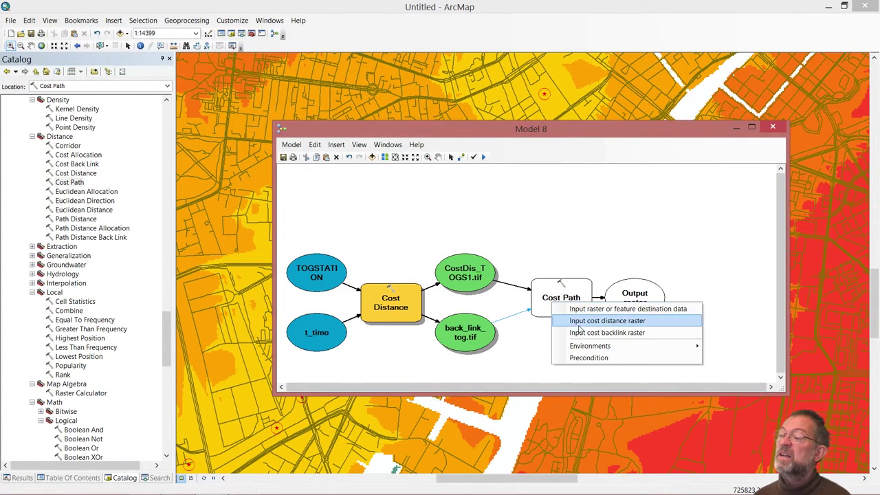
pyautogui.click(604, 333)
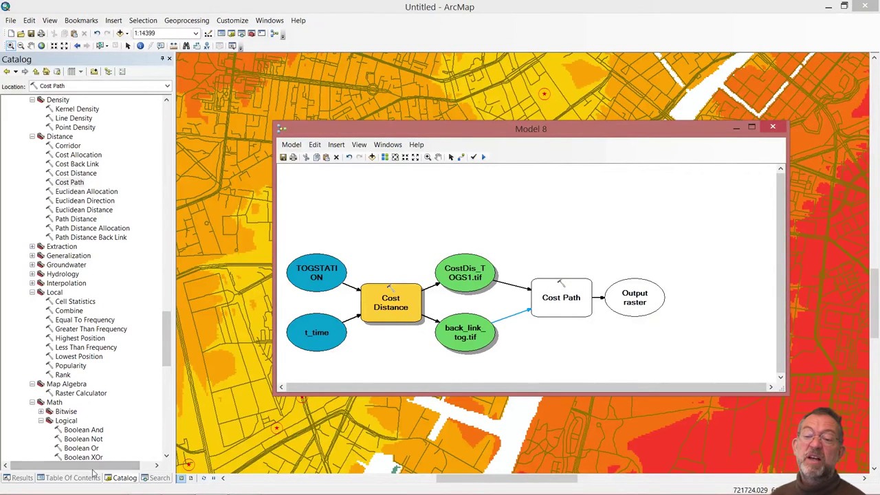
# Add Adg_adresser as Cost Path's destination data and show its points on the map
pyautogui.click(70, 479)
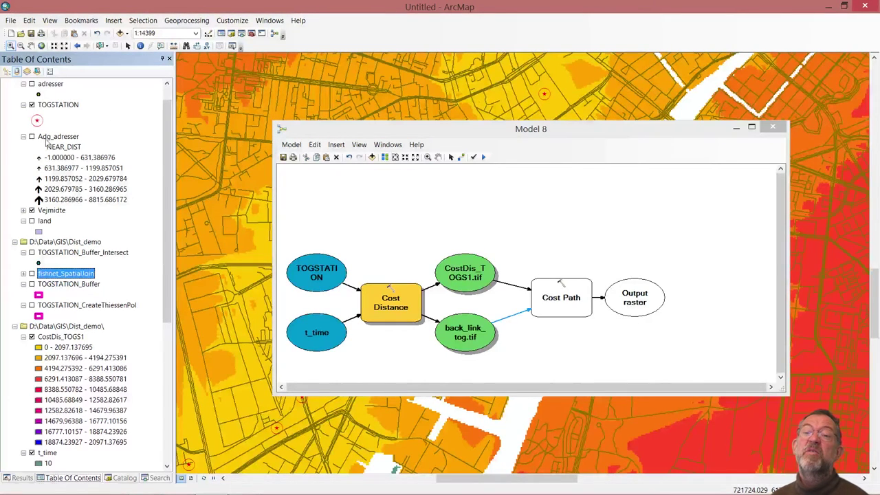
pyautogui.moveTo(52, 137); pyautogui.dragTo(376, 210)
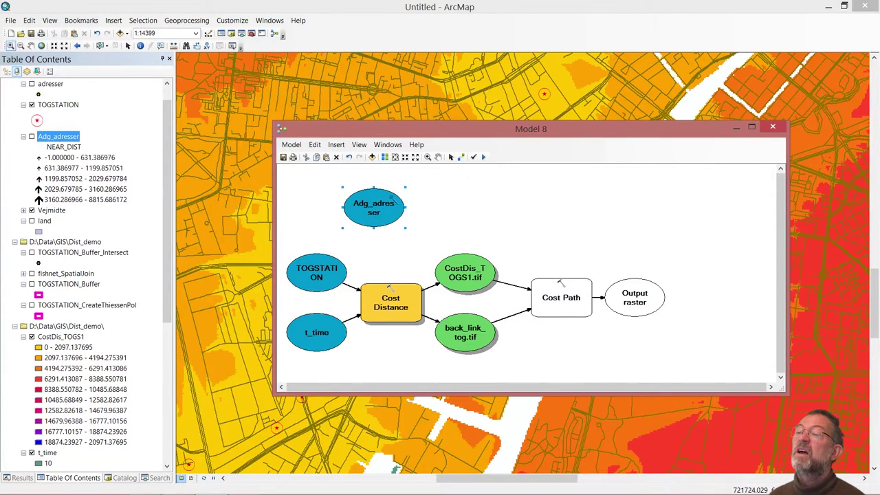
pyautogui.moveTo(461, 246); pyautogui.dragTo(550, 294)
pyautogui.click(568, 298)
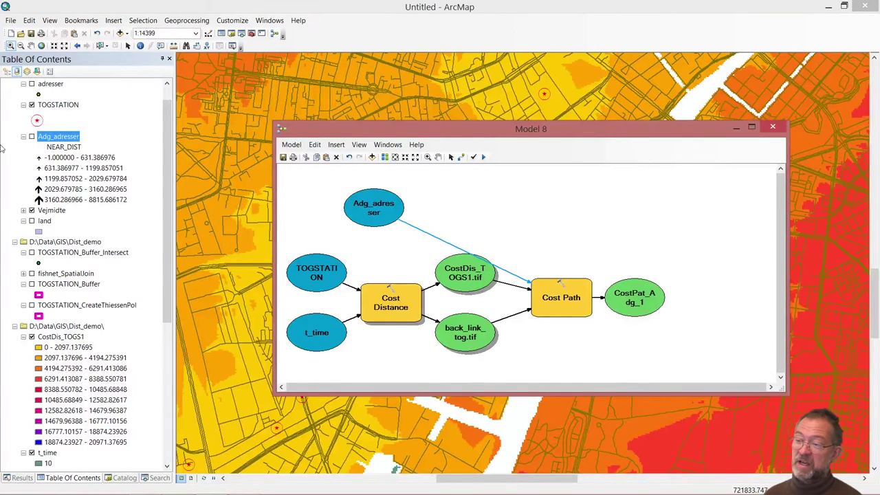
pyautogui.click(32, 136)
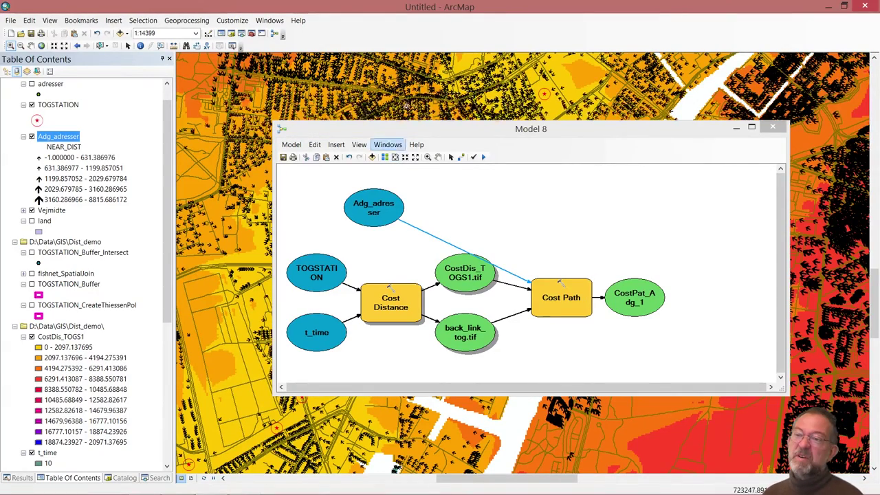
# Move Model 8 aside and select one address point east of the river with Select Features
pyautogui.moveTo(376, 133); pyautogui.dragTo(597, 86)
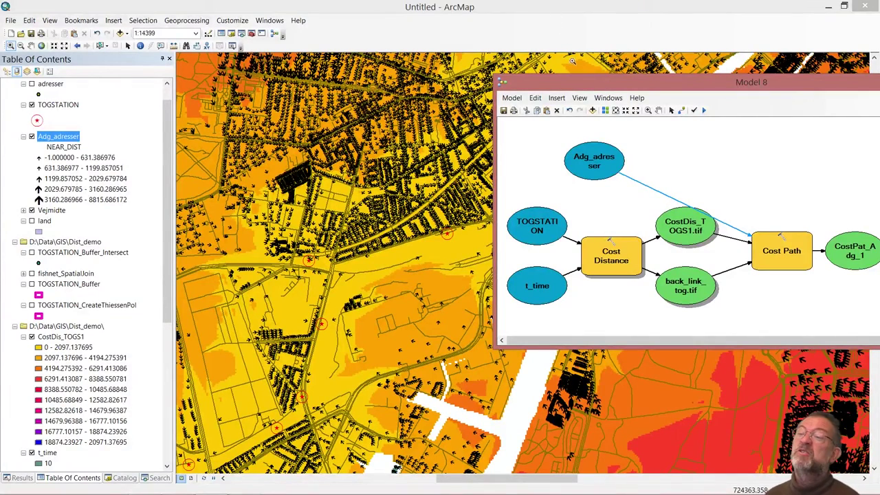
pyautogui.moveTo(559, 88); pyautogui.dragTo(63, 357)
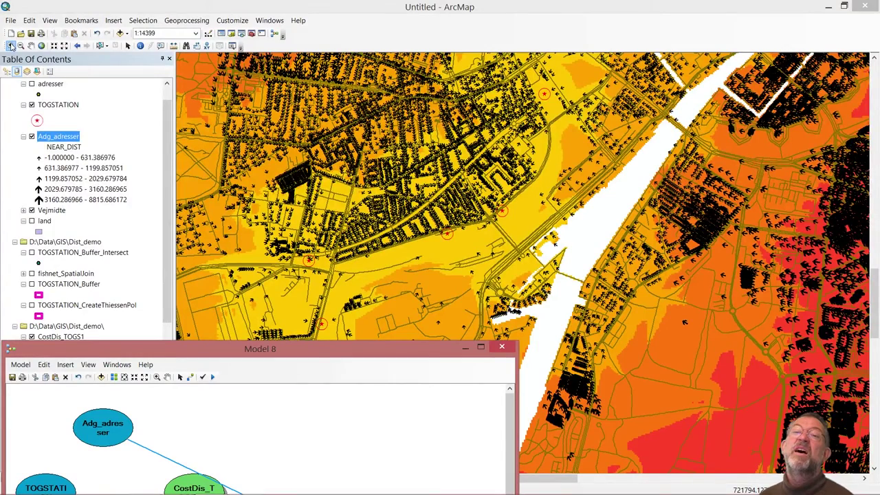
pyautogui.click(101, 46)
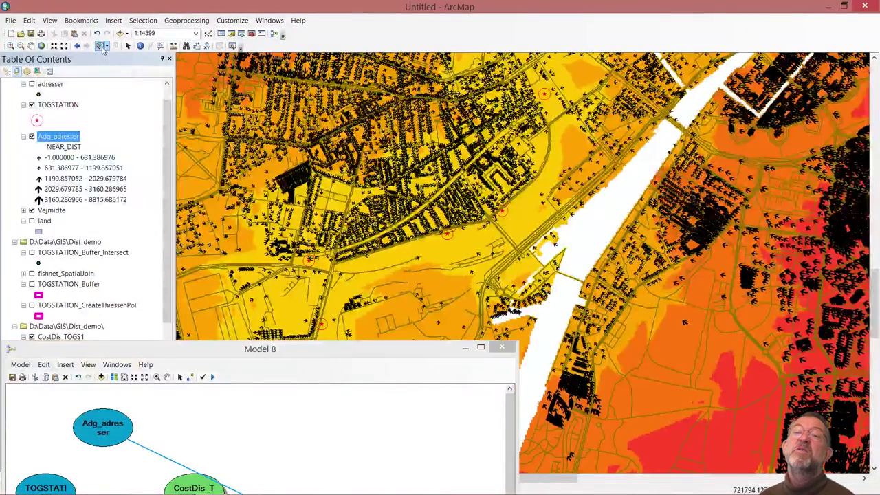
pyautogui.click(723, 277)
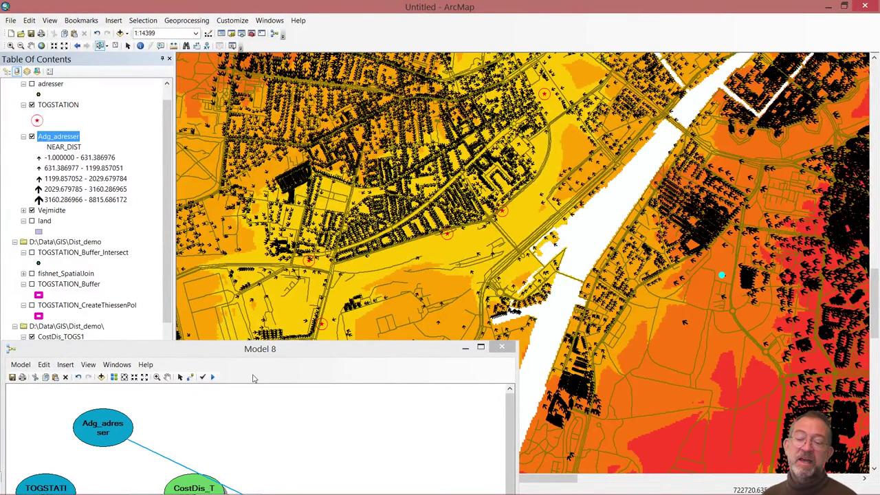
# In the Cost Path tool, set the destination field to OBJECTID and accept the settings
pyautogui.moveTo(354, 352); pyautogui.dragTo(400, 137)
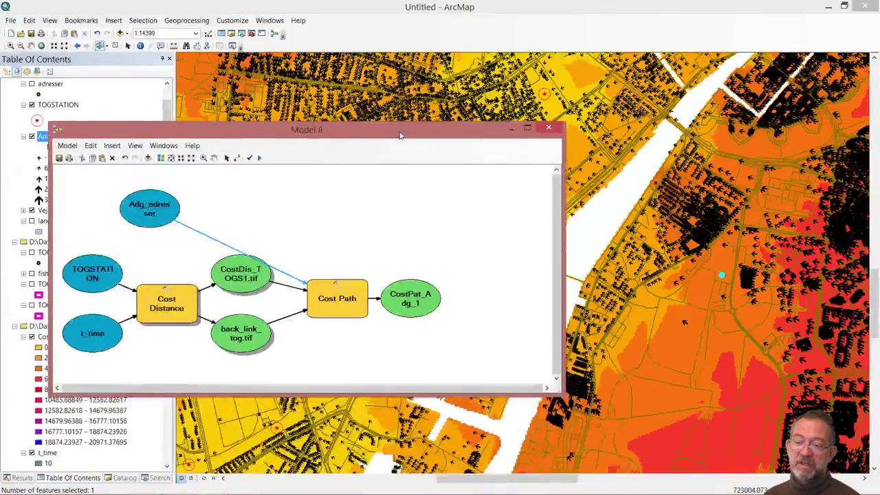
pyautogui.doubleClick(333, 310)
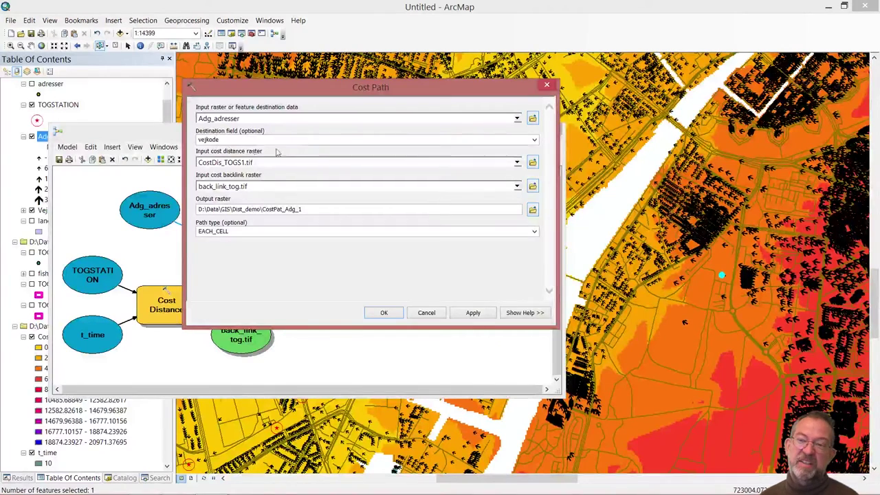
pyautogui.click(533, 140)
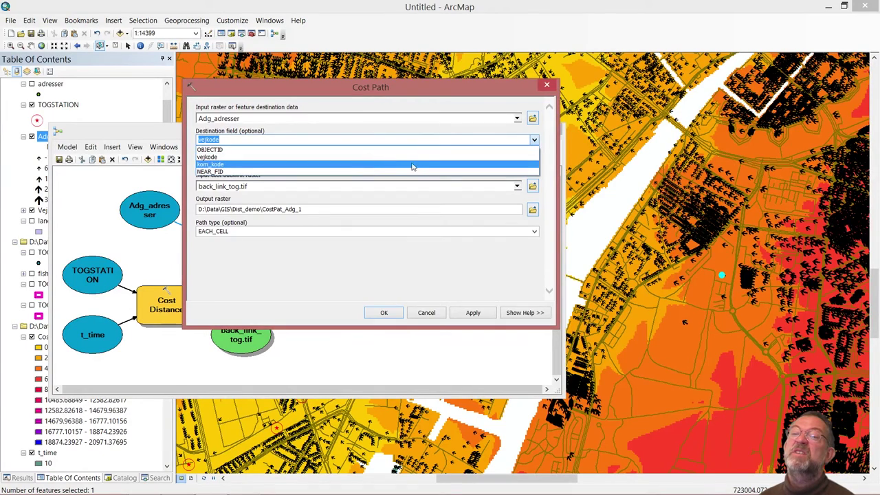
pyautogui.click(429, 150)
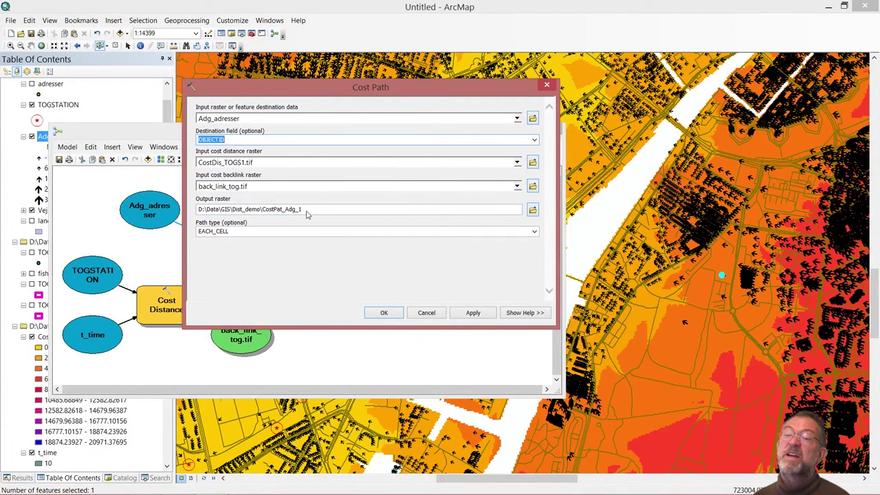
pyautogui.click(382, 313)
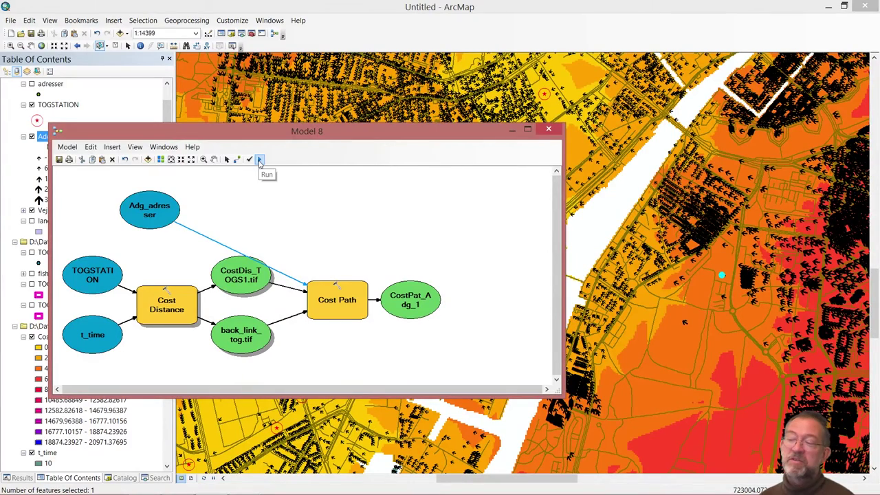
# Run the model and add the CostPat_Adg_1 output to the map display
pyautogui.click(260, 160)
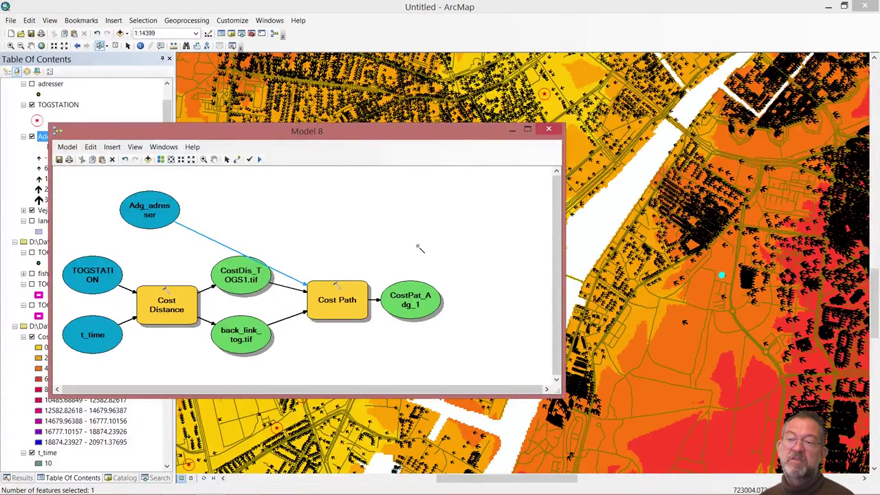
pyautogui.rightClick(410, 306)
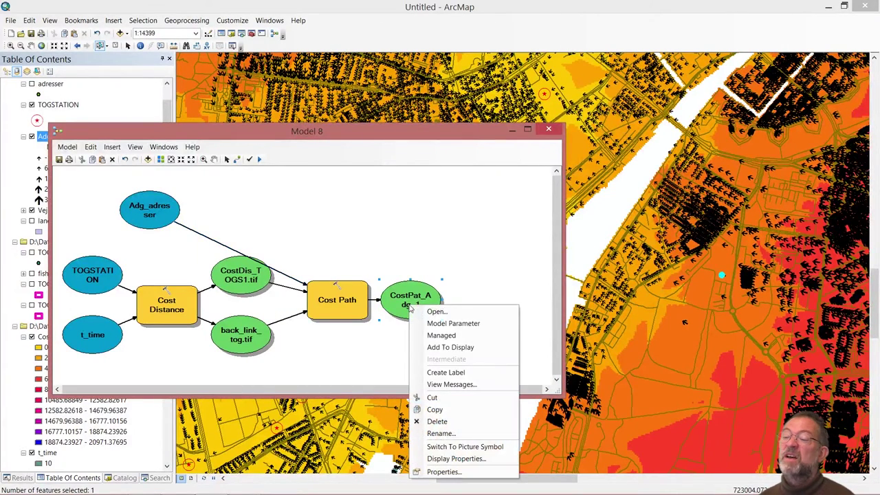
pyautogui.click(451, 347)
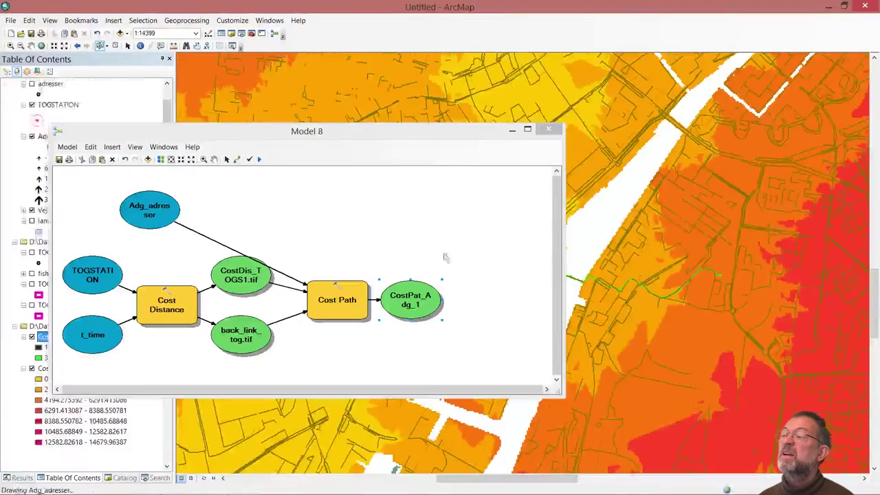
# Move Model 8 down to reveal the map and toggle the Vejmidte road centrelines on and off
pyautogui.moveTo(409, 136); pyautogui.dragTo(573, 380)
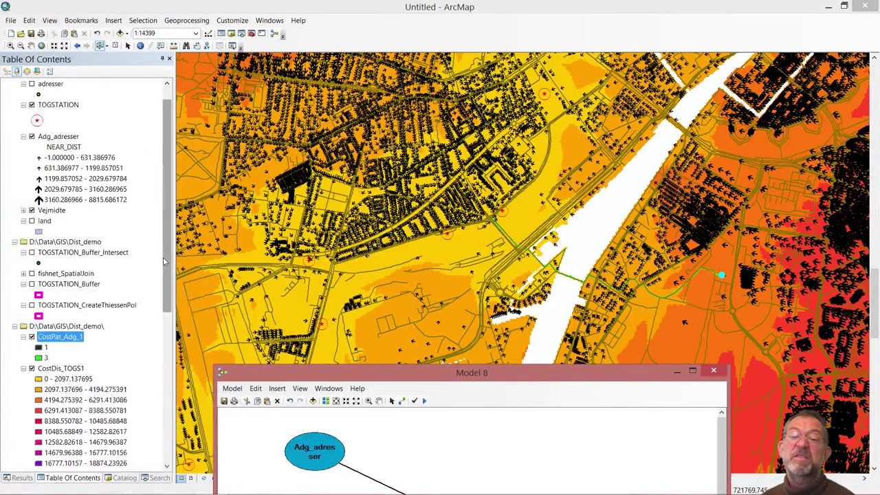
pyautogui.click(31, 211)
pyautogui.click(32, 210)
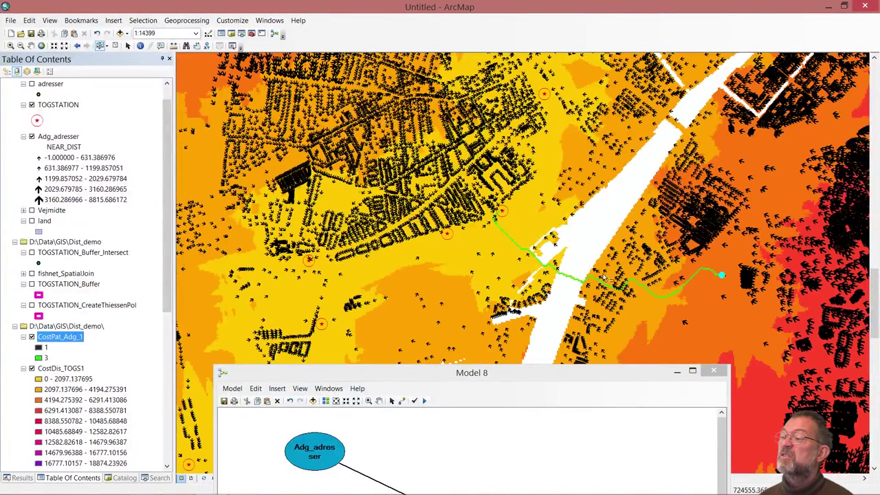
pyautogui.click(502, 213)
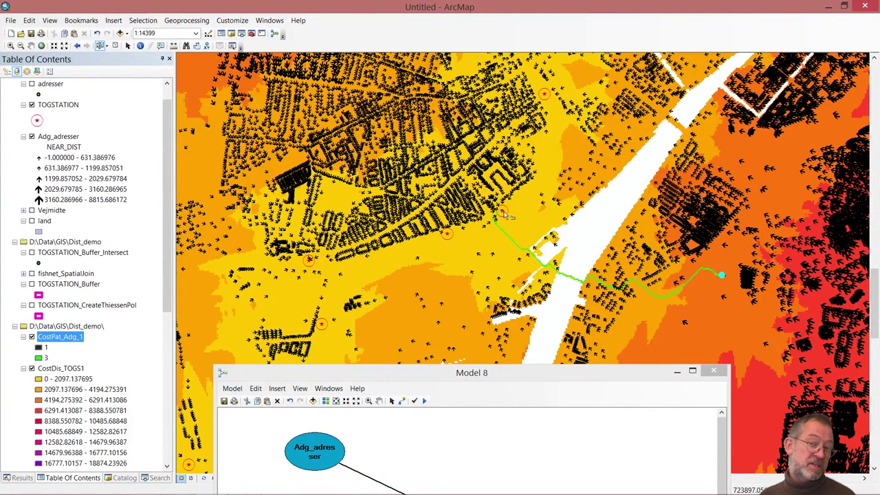
# Clear the selected address point by clicking an empty spot on the map
pyautogui.click(505, 215)
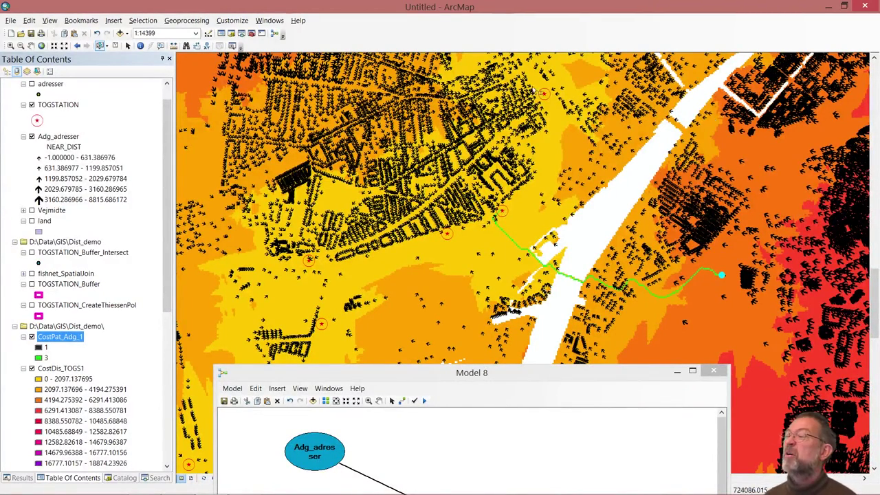
# Select a different address point to the northeast and try rerunning the whole model
pyautogui.click(772, 170)
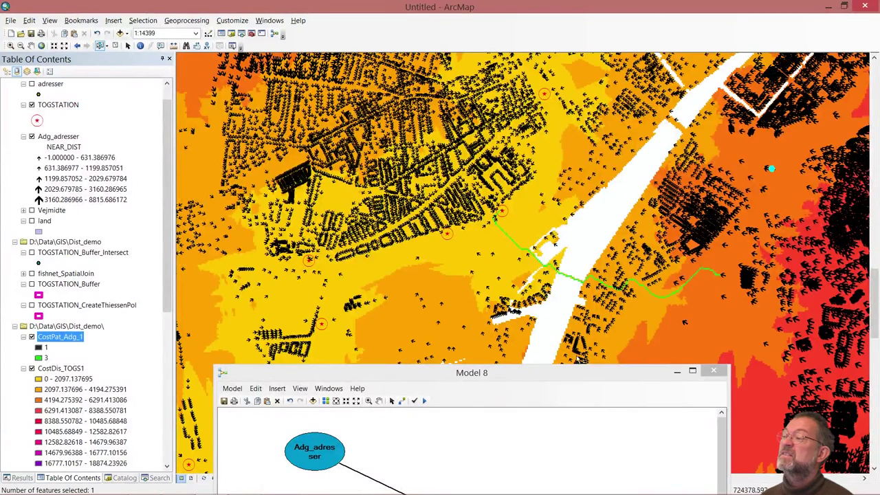
pyautogui.click(579, 373)
pyautogui.moveTo(578, 373); pyautogui.dragTo(537, 157)
pyautogui.click(383, 186)
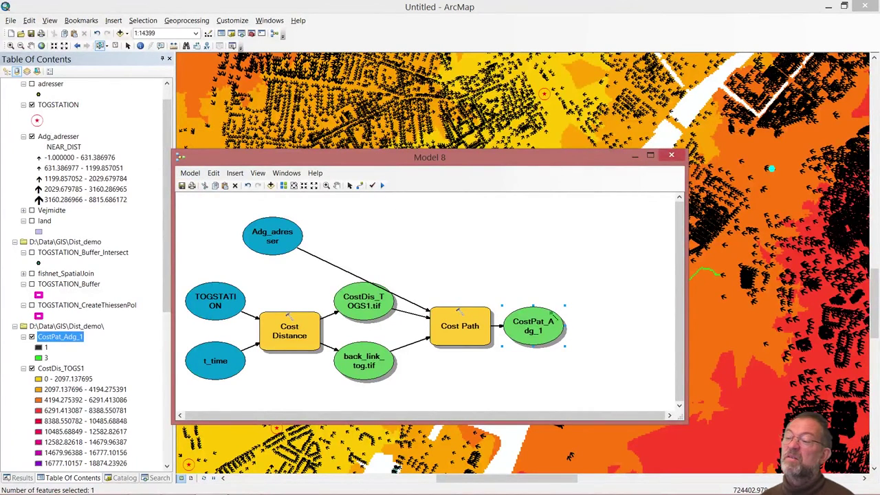
# Rerun only the Cost Path tool for the new address point
pyautogui.rightClick(474, 336)
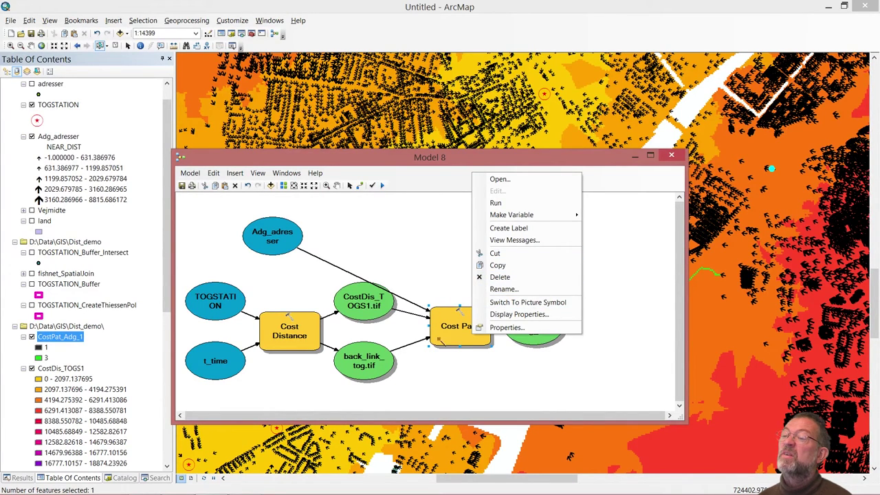
pyautogui.click(446, 341)
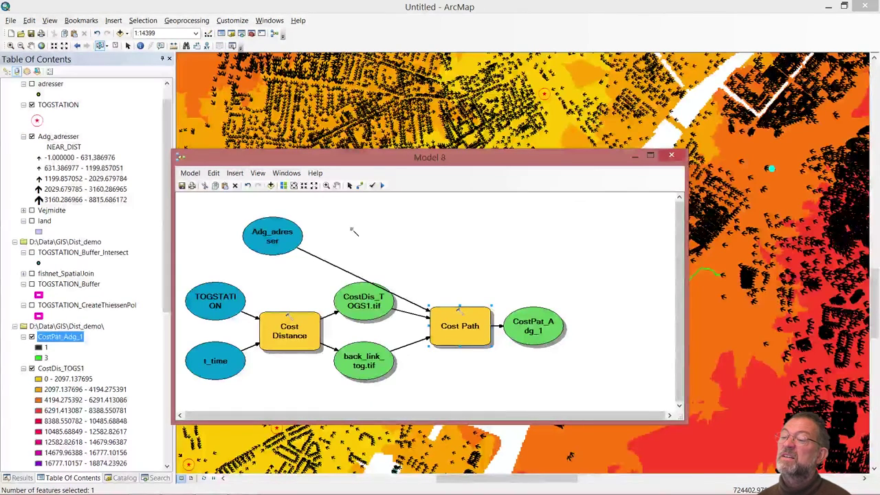
pyautogui.rightClick(450, 342)
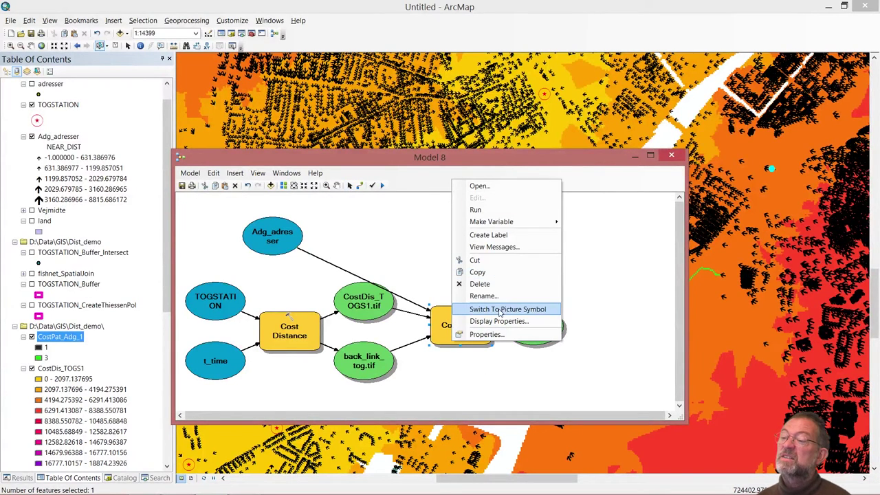
pyautogui.click(514, 211)
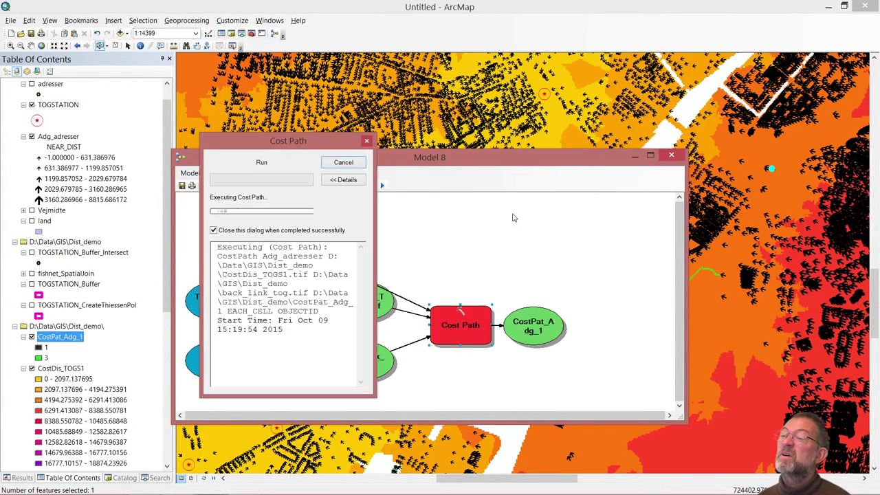